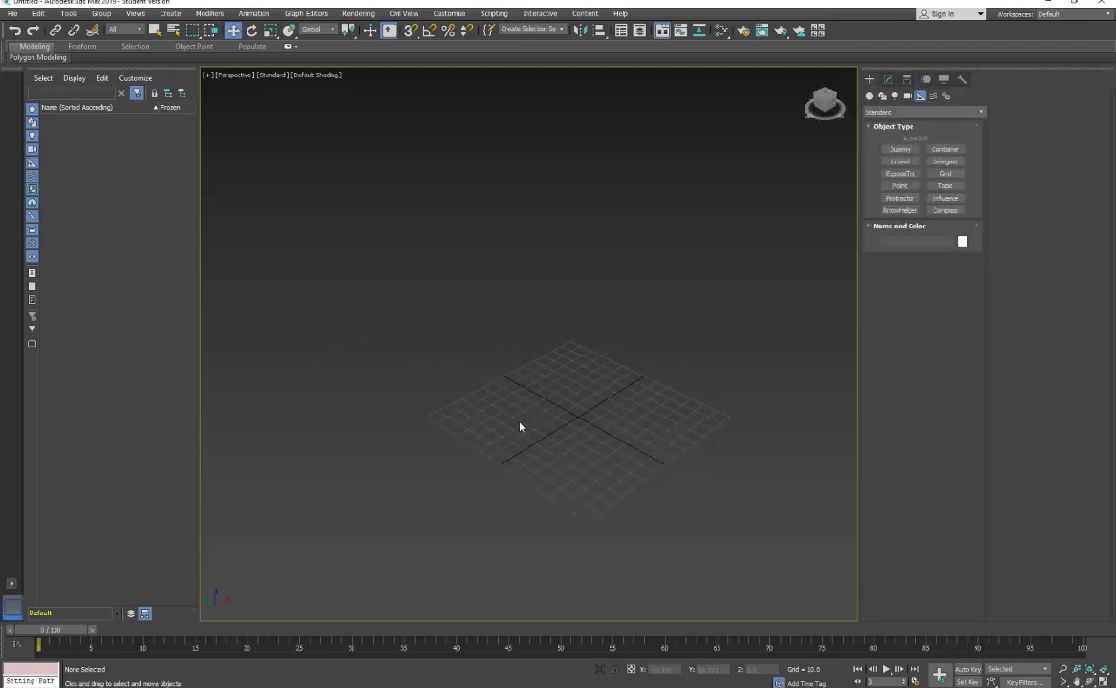
Step: Create a teapot primitive at the center of the grid
{"action": "scroll", "coordinate": [488, 407], "scroll_direction": "up", "scroll_amount": 5}
{"action": "left_click", "coordinate": [870, 95]}
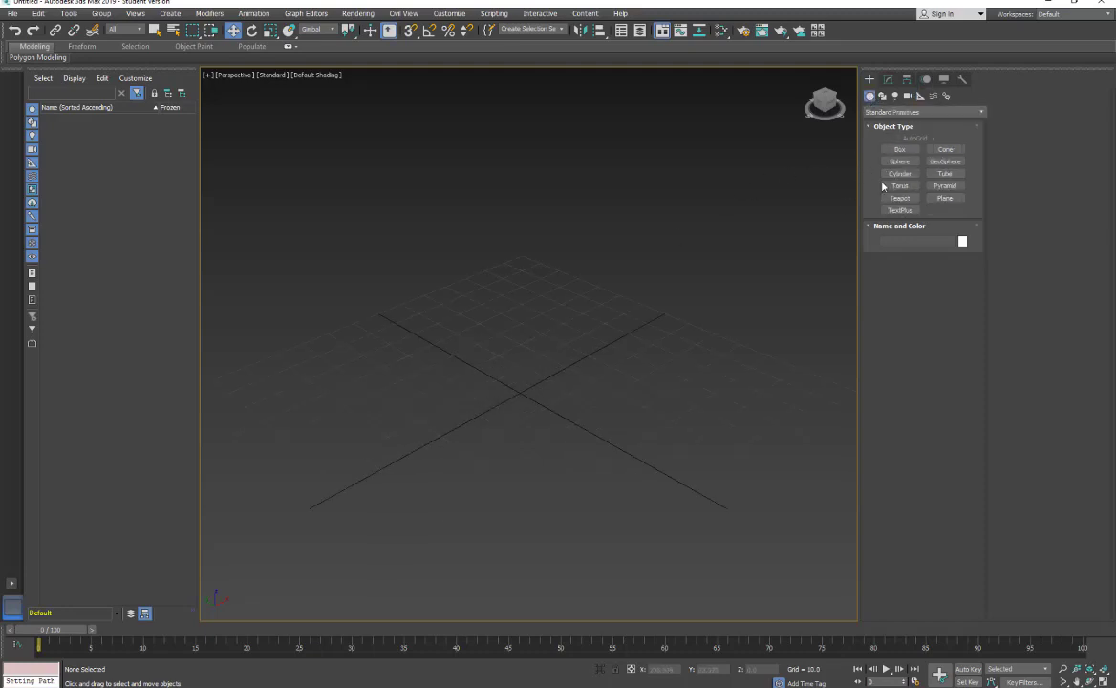
{"action": "left_click", "coordinate": [900, 198]}
{"action": "mouse_move", "coordinate": [521, 389]}
{"action": "left_mouse_down"}
{"action": "mouse_move", "coordinate": [556, 409]}
{"action": "mouse_move", "coordinate": [535, 403]}
{"action": "left_mouse_up"}
{"action": "key", "text": "w"}
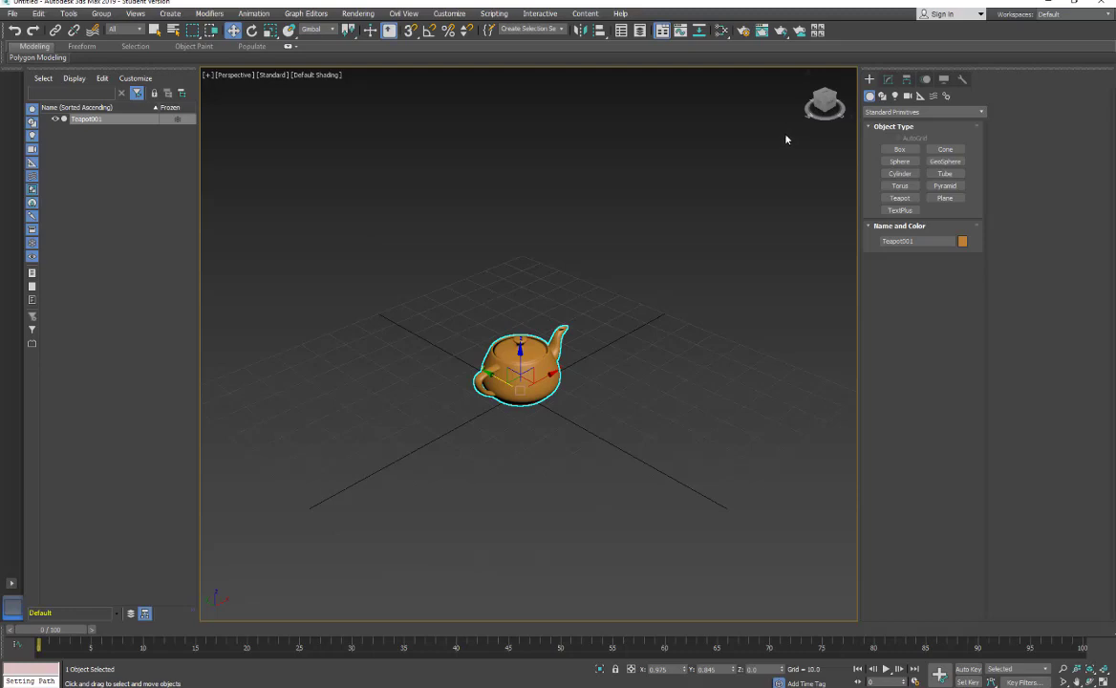
{"action": "left_click", "coordinate": [253, 13]}
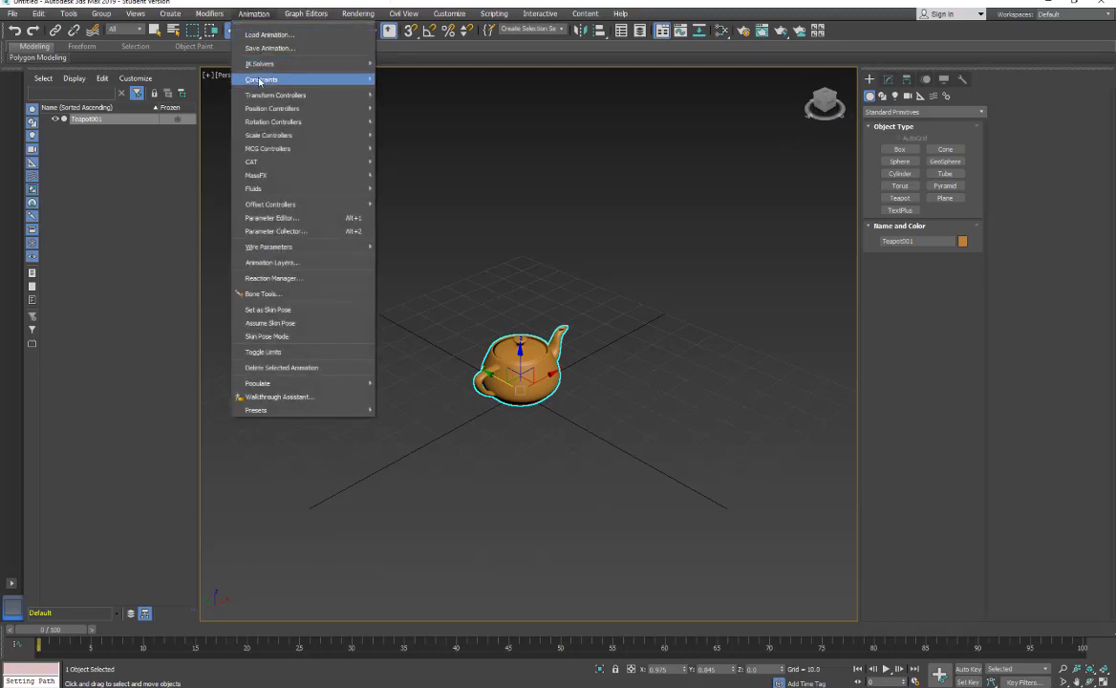
{"action": "mouse_move", "coordinate": [259, 81]}
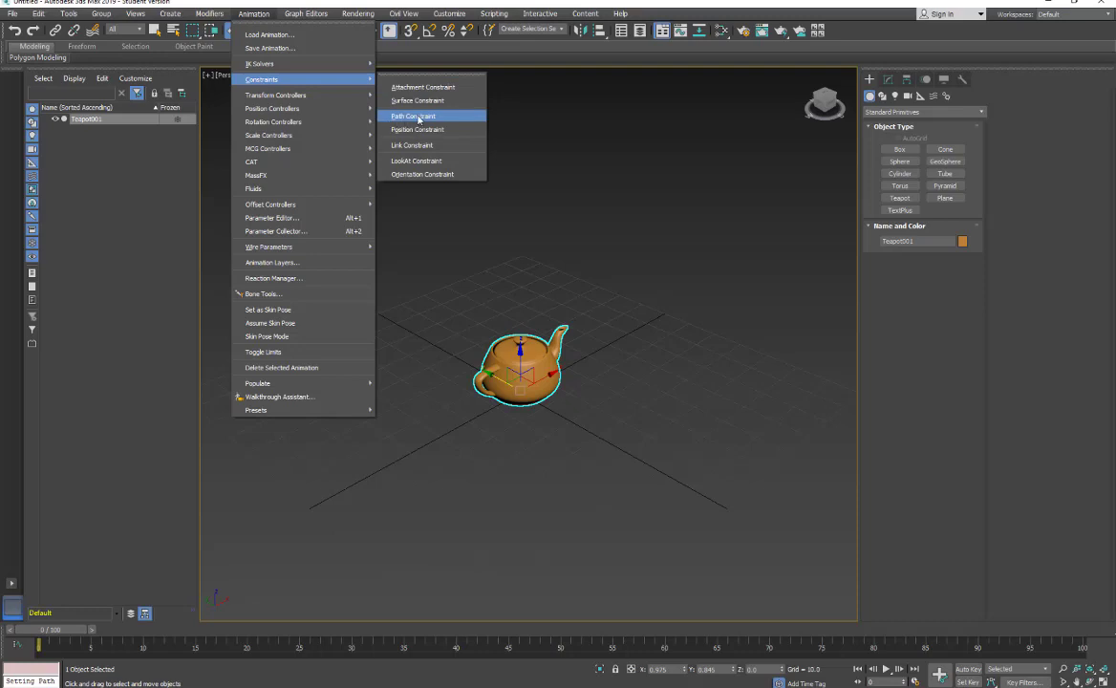
{"action": "left_click", "coordinate": [628, 119]}
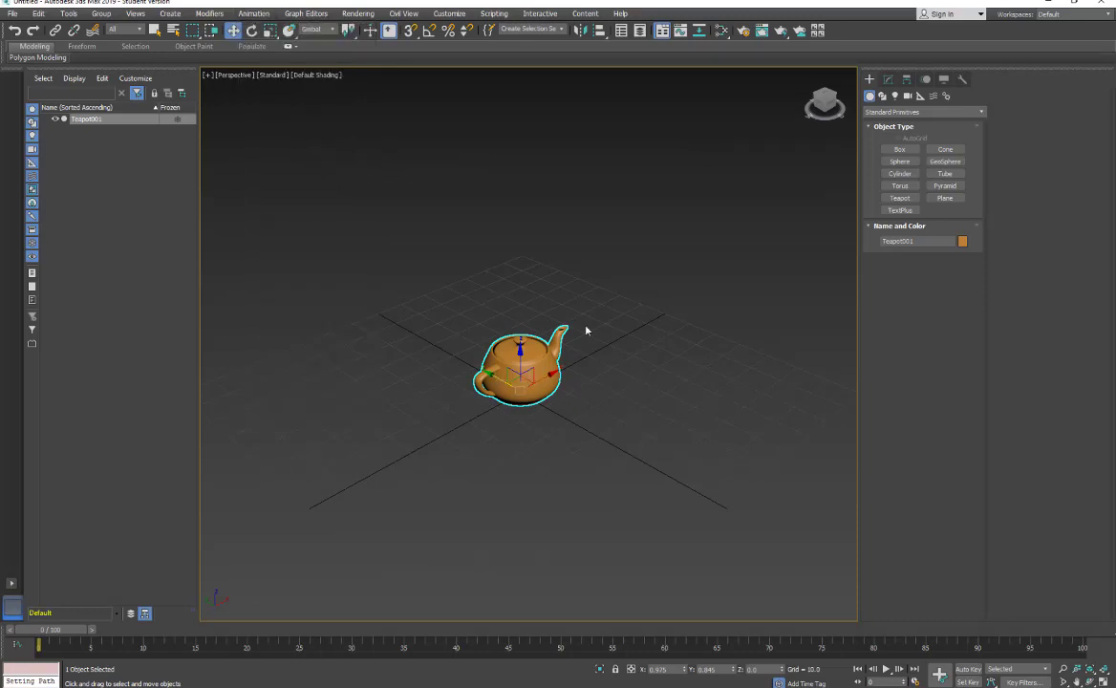
Step: In the Top view, draw a circle spline with a radius of about 88 units centered on the teapot
{"action": "left_click", "coordinate": [883, 97]}
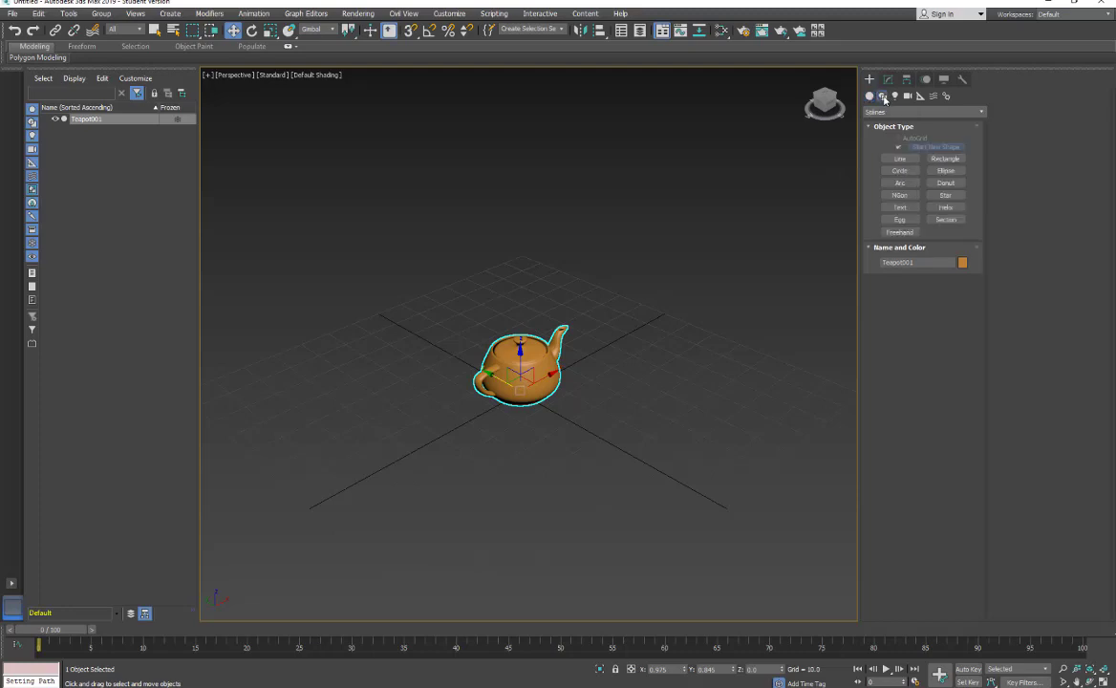
{"action": "left_click", "coordinate": [240, 77]}
{"action": "left_click", "coordinate": [260, 144]}
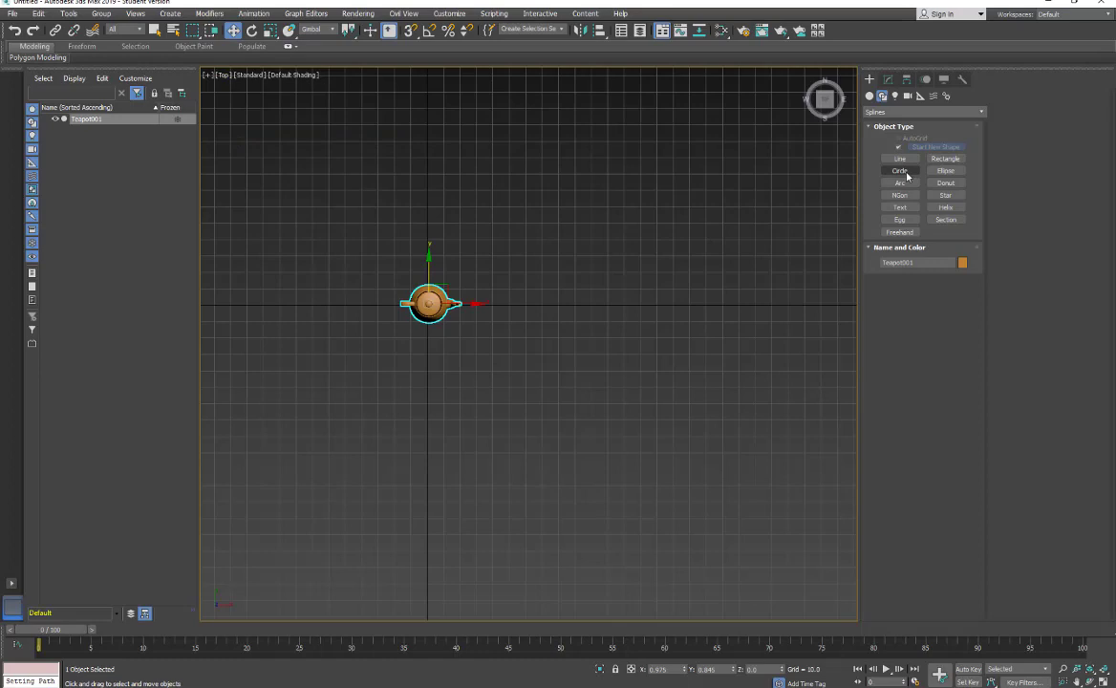
{"action": "left_click", "coordinate": [900, 171]}
{"action": "left_click_drag", "start_coordinate": [429, 303], "coordinate": [569, 344]}
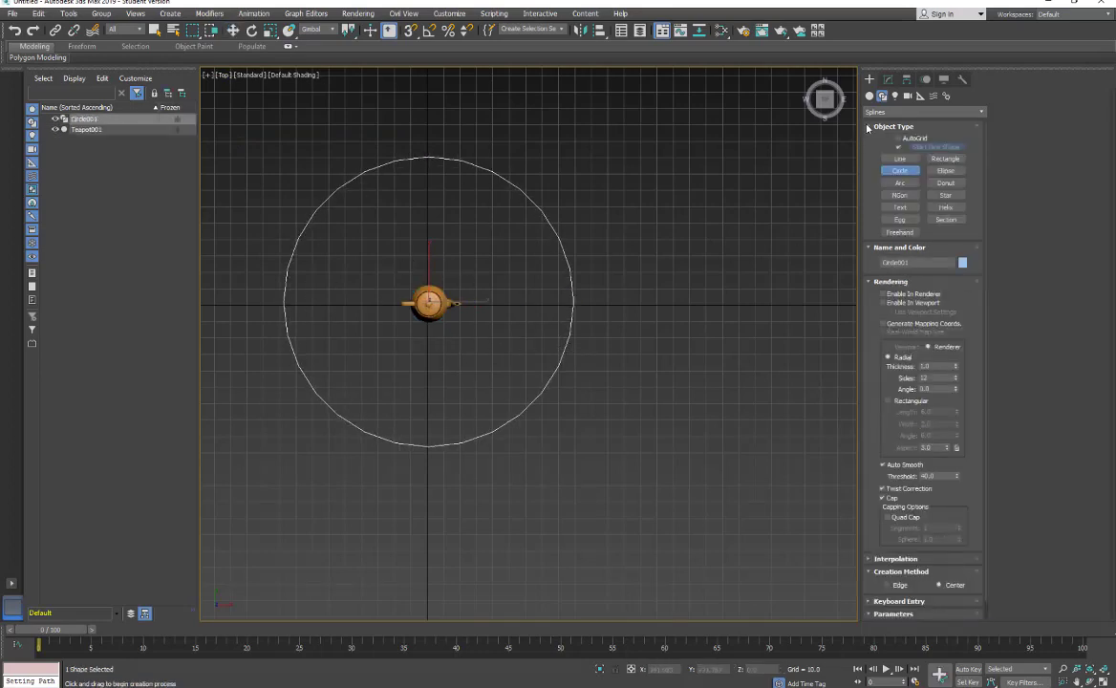
Step: Convert the circle to an Editable Spline
{"action": "left_click", "coordinate": [888, 79]}
{"action": "right_click", "coordinate": [889, 130]}
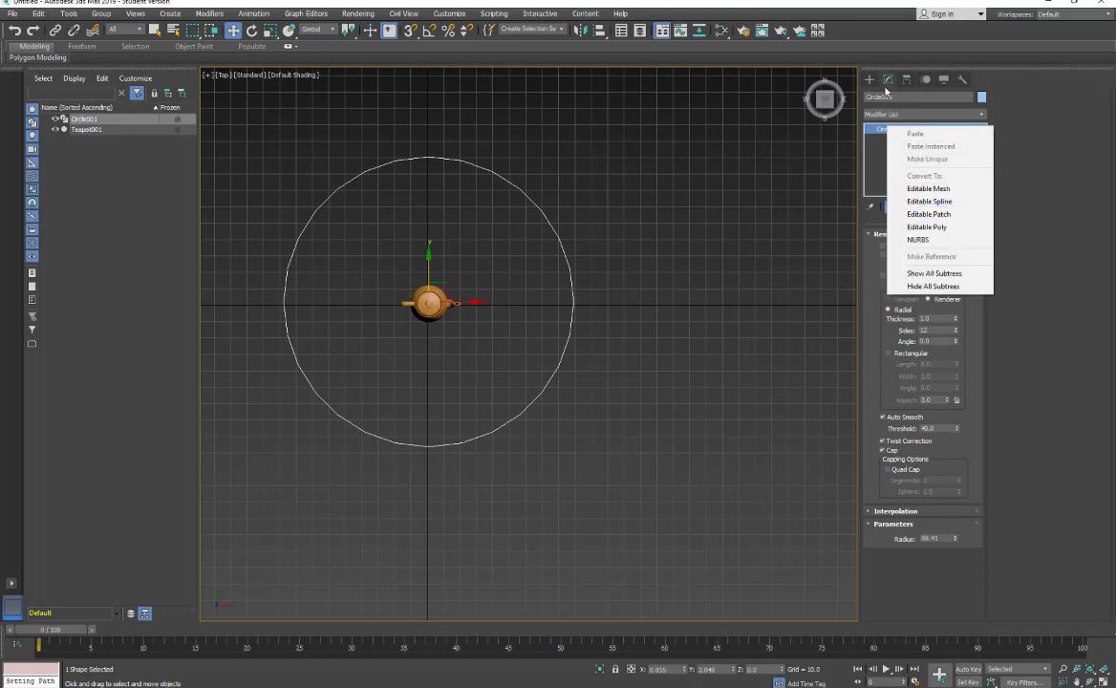
{"action": "left_click", "coordinate": [910, 201]}
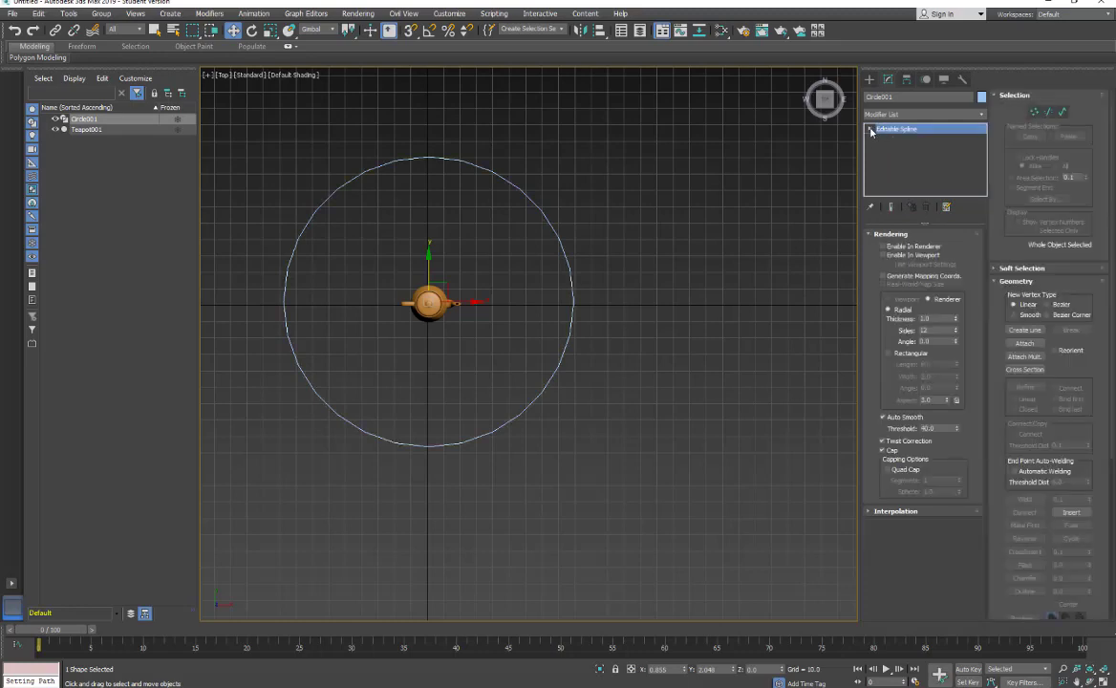
Step: Inspect the circle's vertices at Vertex level, checking which one is the spline's first vertex
{"action": "left_click", "coordinate": [871, 130]}
{"action": "left_click", "coordinate": [891, 140]}
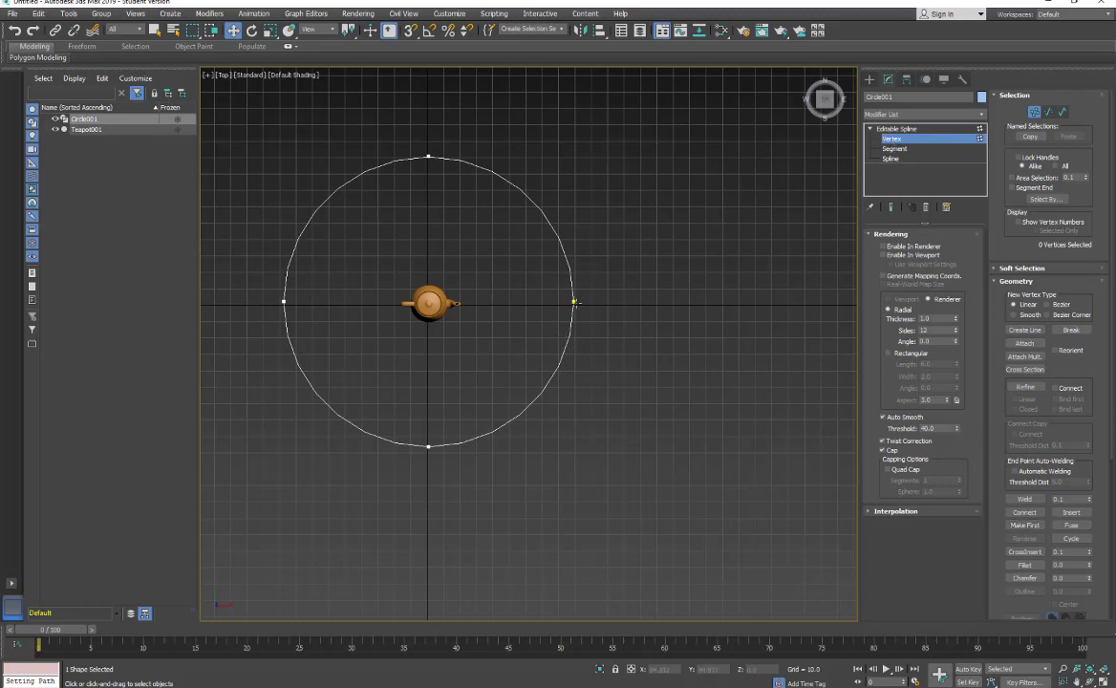
{"action": "left_click", "coordinate": [427, 445]}
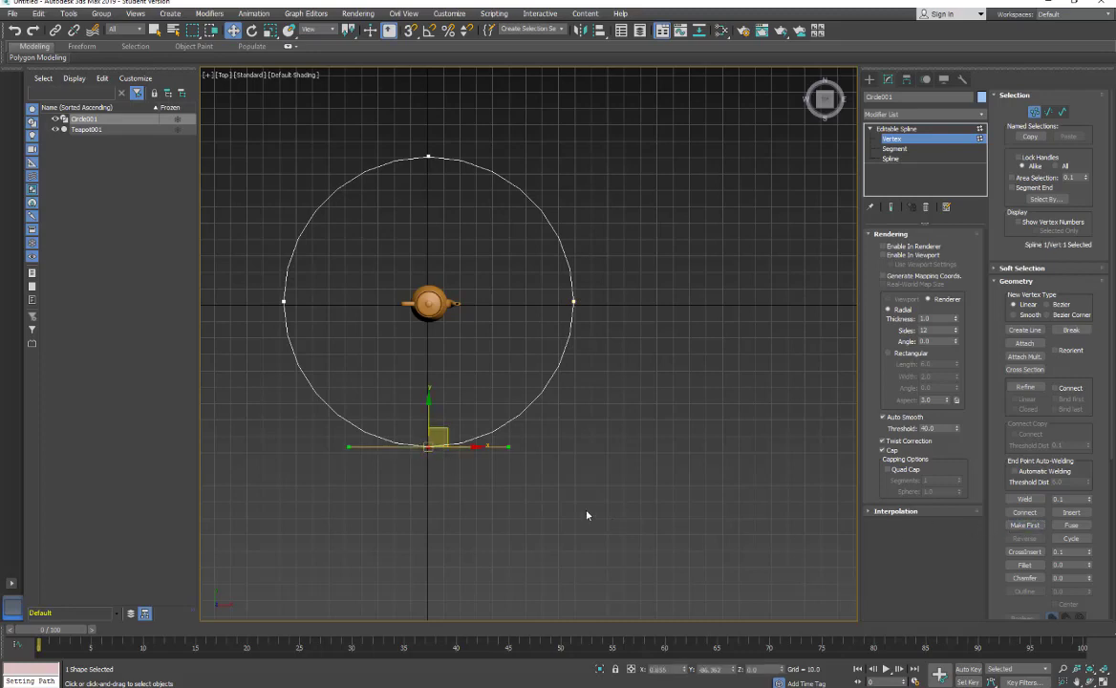
{"action": "left_click", "coordinate": [534, 464]}
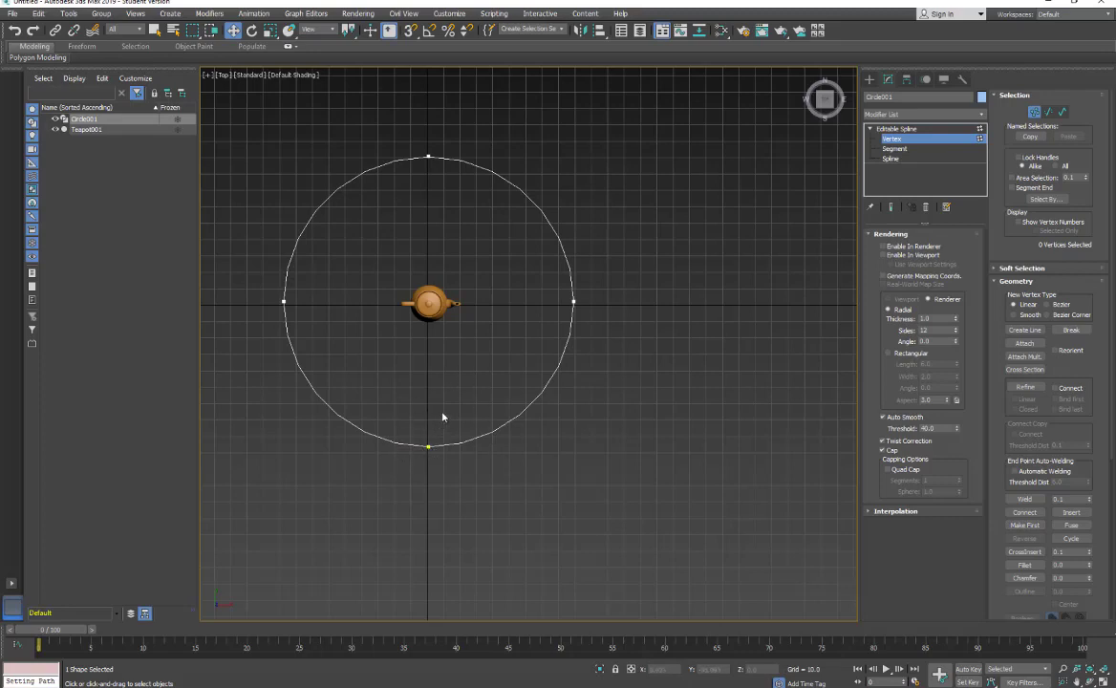
Step: Create a Dummy helper inside the circle's lower-right part, at about X 35, Y -59
{"action": "left_click", "coordinate": [870, 80]}
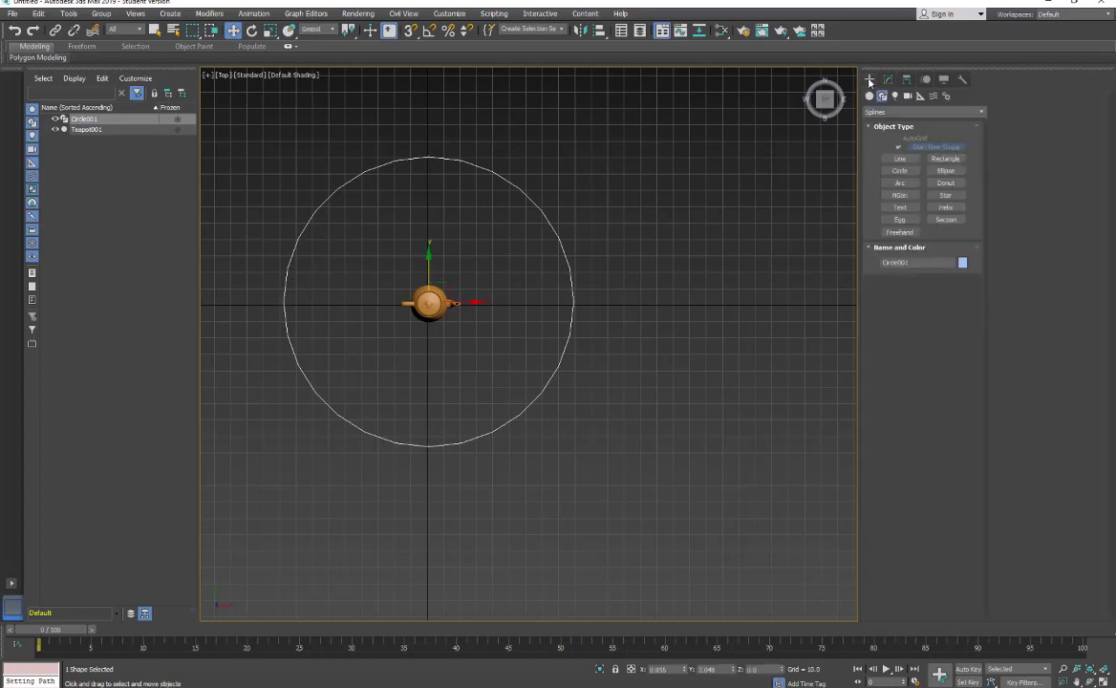
{"action": "left_click", "coordinate": [870, 96]}
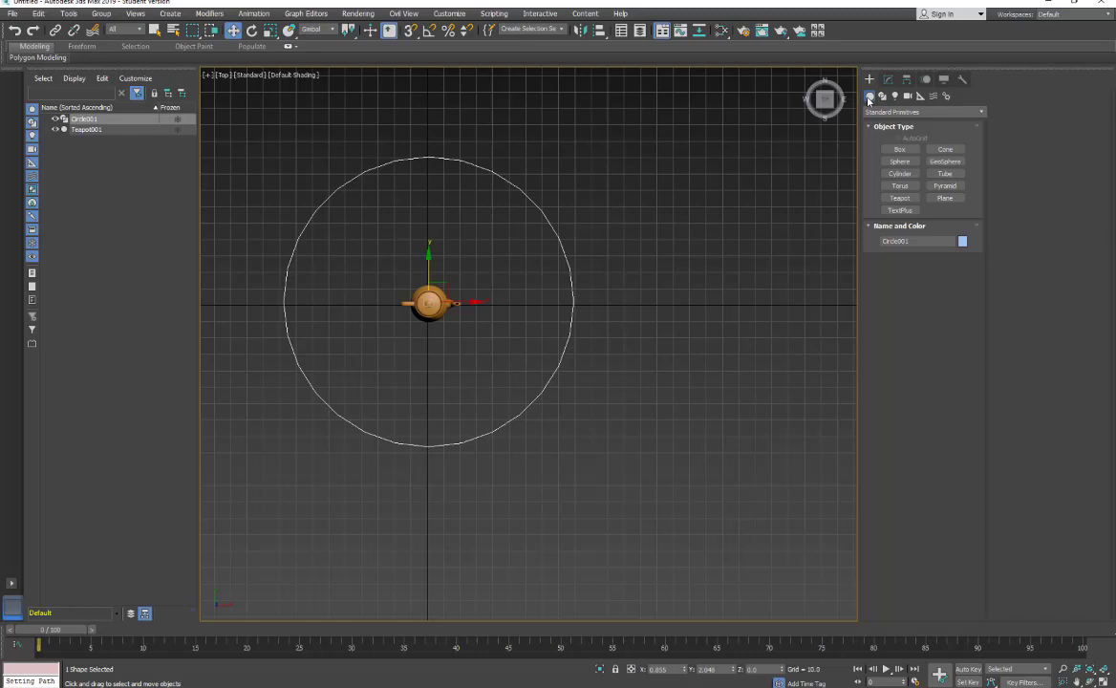
{"action": "left_click", "coordinate": [921, 96]}
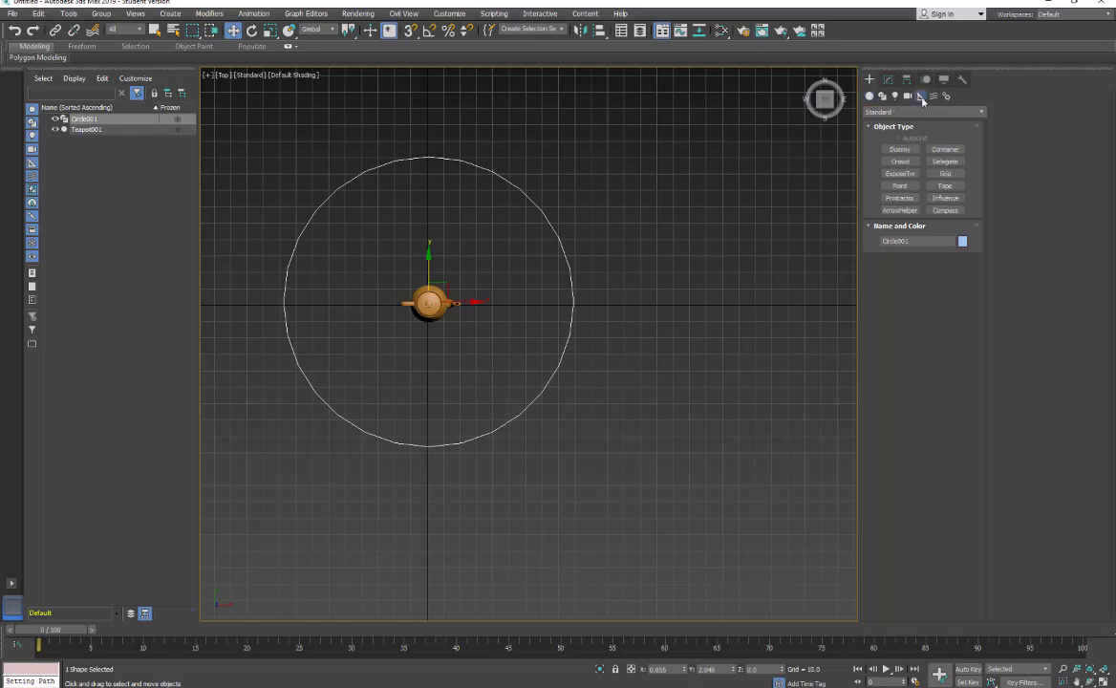
{"action": "left_click", "coordinate": [902, 150]}
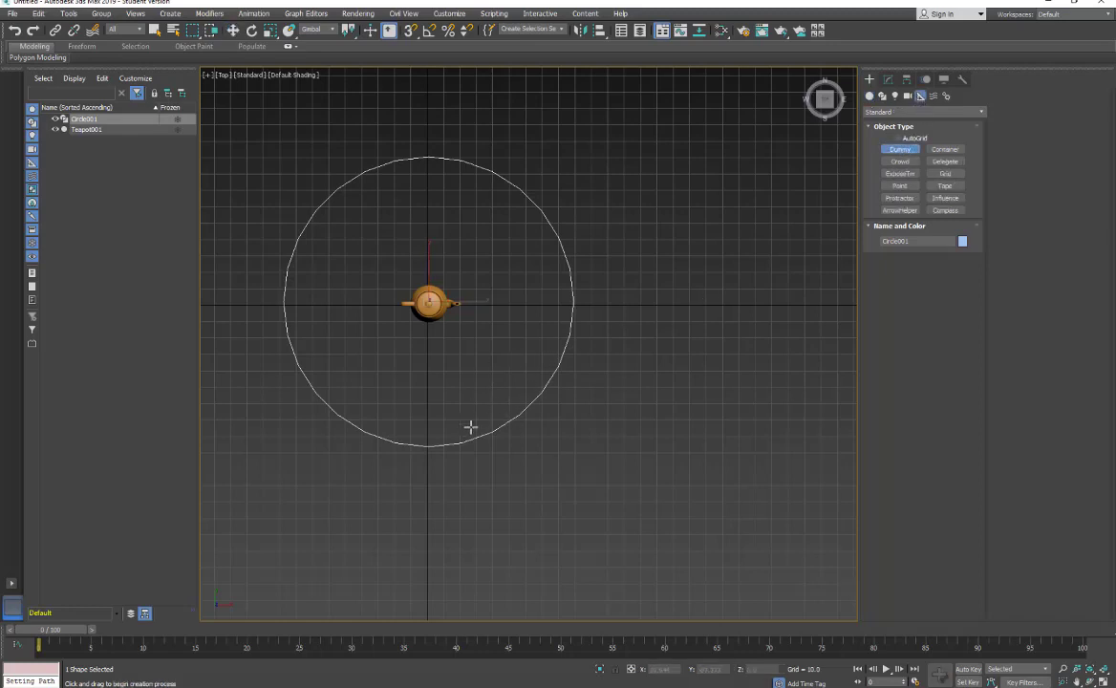
{"action": "left_click_drag", "start_coordinate": [485, 401], "coordinate": [518, 434]}
{"action": "key", "text": "w"}
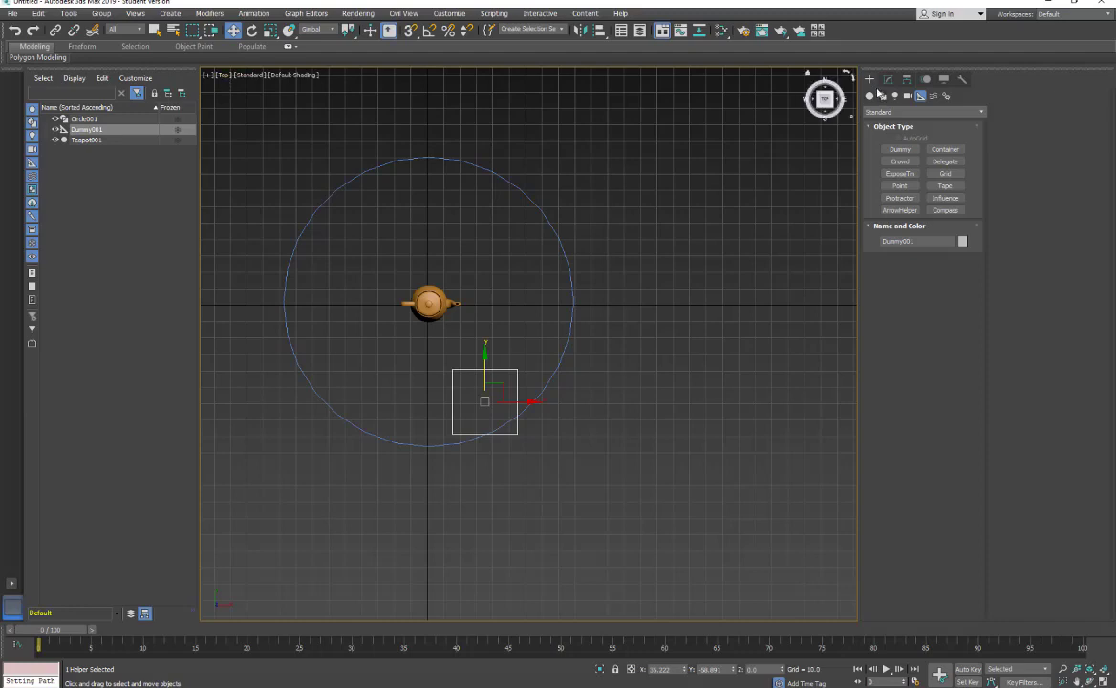
Step: Return to the Perspective view and attach the dummy to the circle with a Path Constraint
{"action": "left_click", "coordinate": [226, 81]}
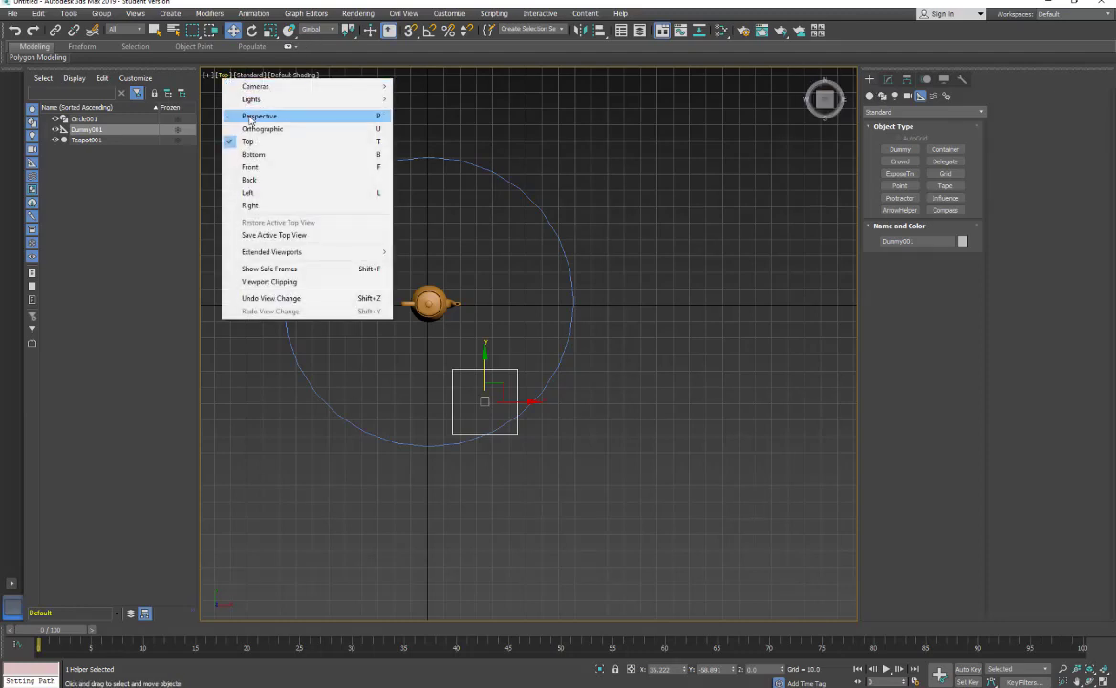
{"action": "left_click", "coordinate": [241, 108]}
{"action": "left_click_drag", "start_coordinate": [810, 79], "coordinate": [739, 304]}
{"action": "middle_click_drag", "start_coordinate": [621, 349], "coordinate": [558, 279]}
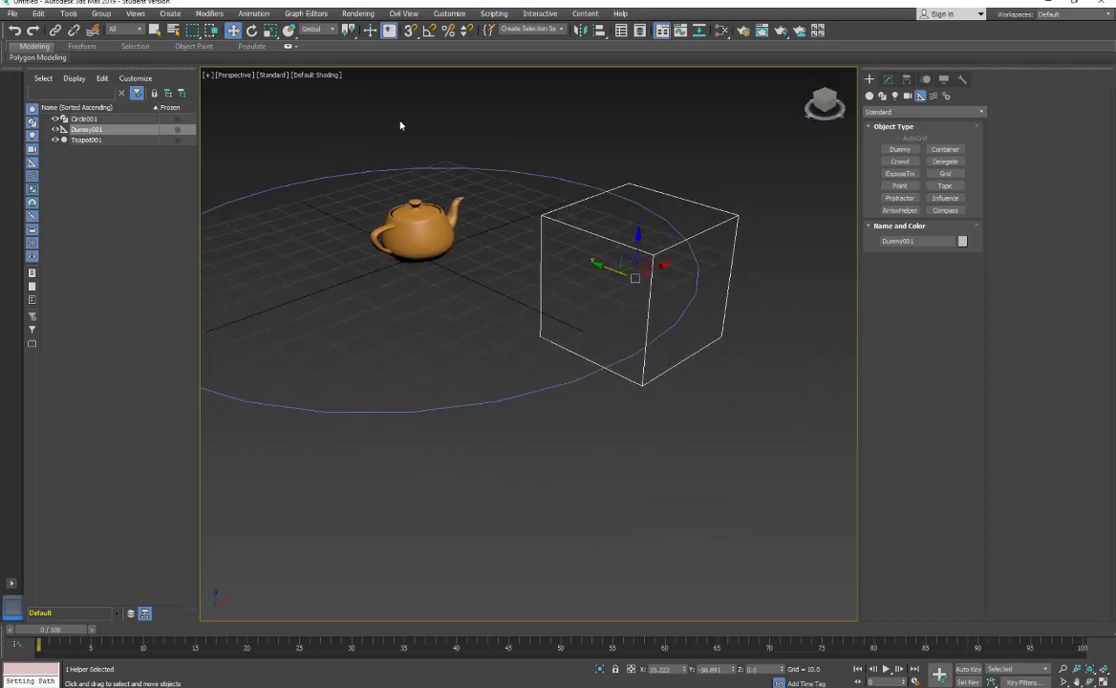
{"action": "left_click", "coordinate": [252, 13]}
{"action": "mouse_move", "coordinate": [359, 79]}
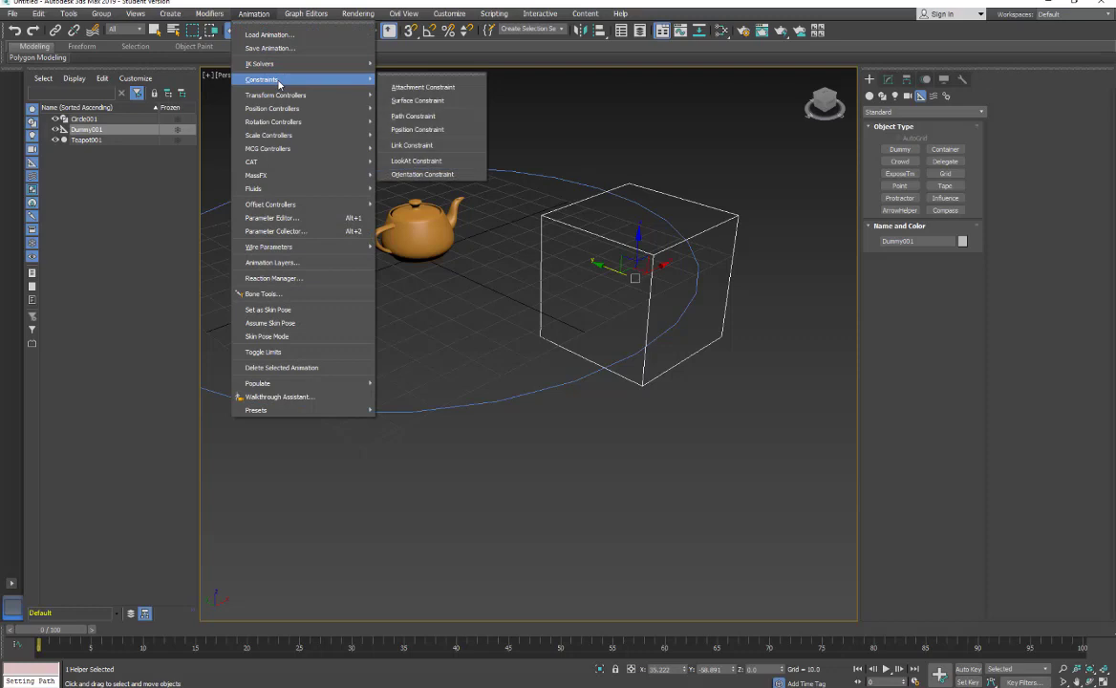
{"action": "left_click", "coordinate": [432, 117]}
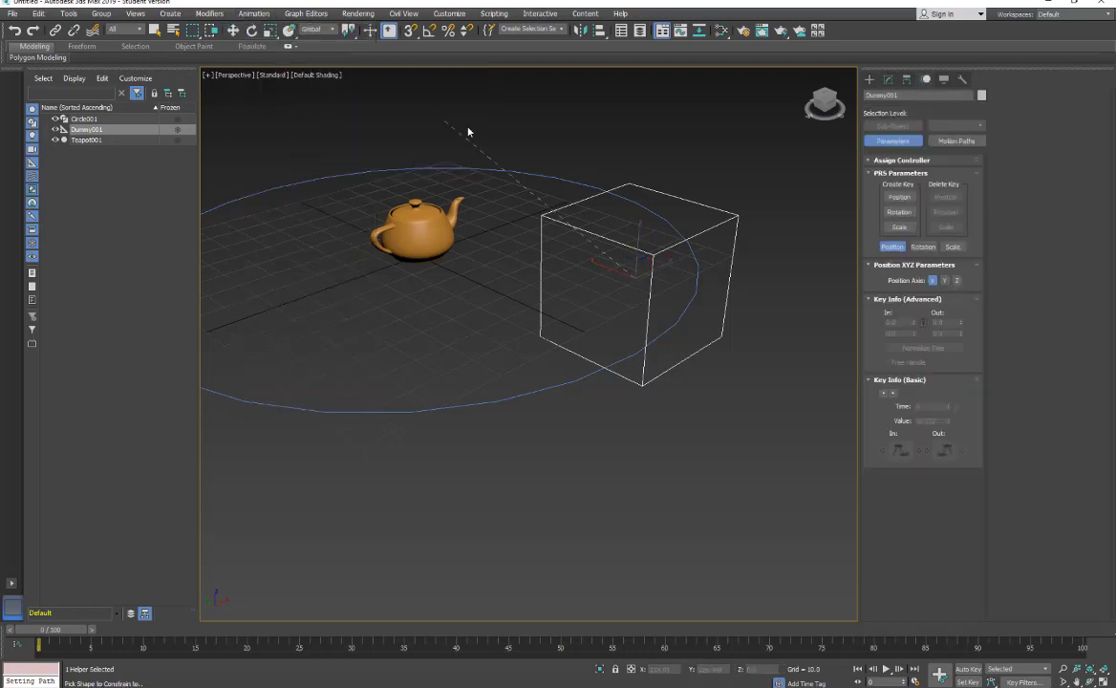
{"action": "left_click", "coordinate": [549, 396]}
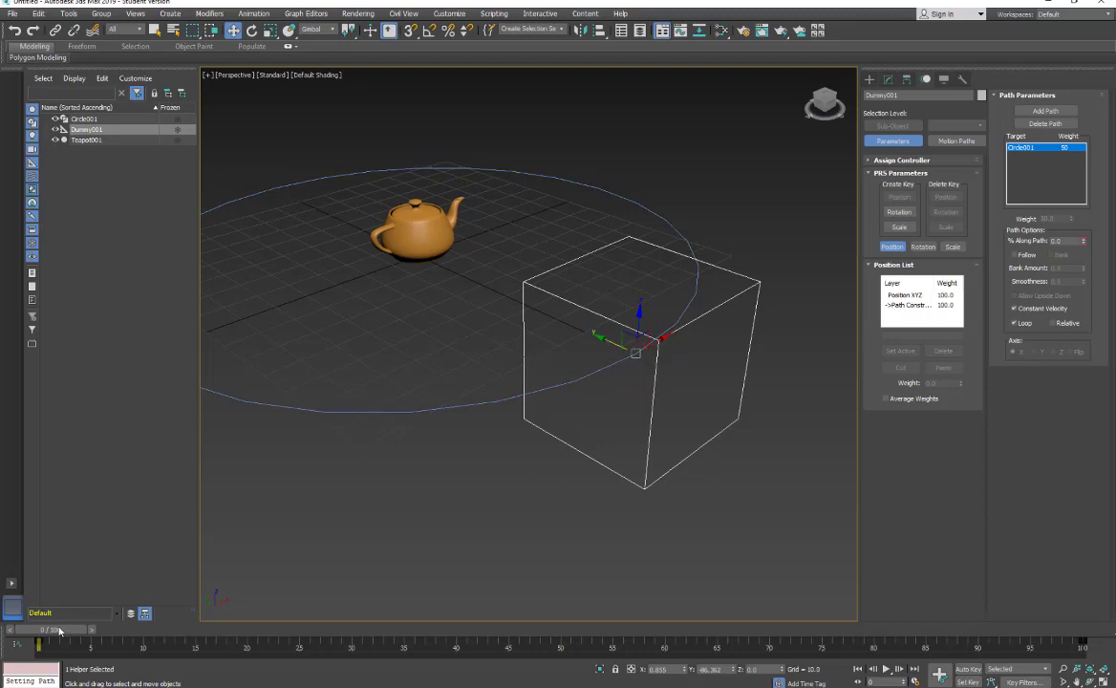
Step: Scrub the timeline between frames 0 and 100 to check the dummy's travel around the circle
{"action": "left_click_drag", "start_coordinate": [60, 630], "coordinate": [38, 649]}
{"action": "key", "text": "w"}
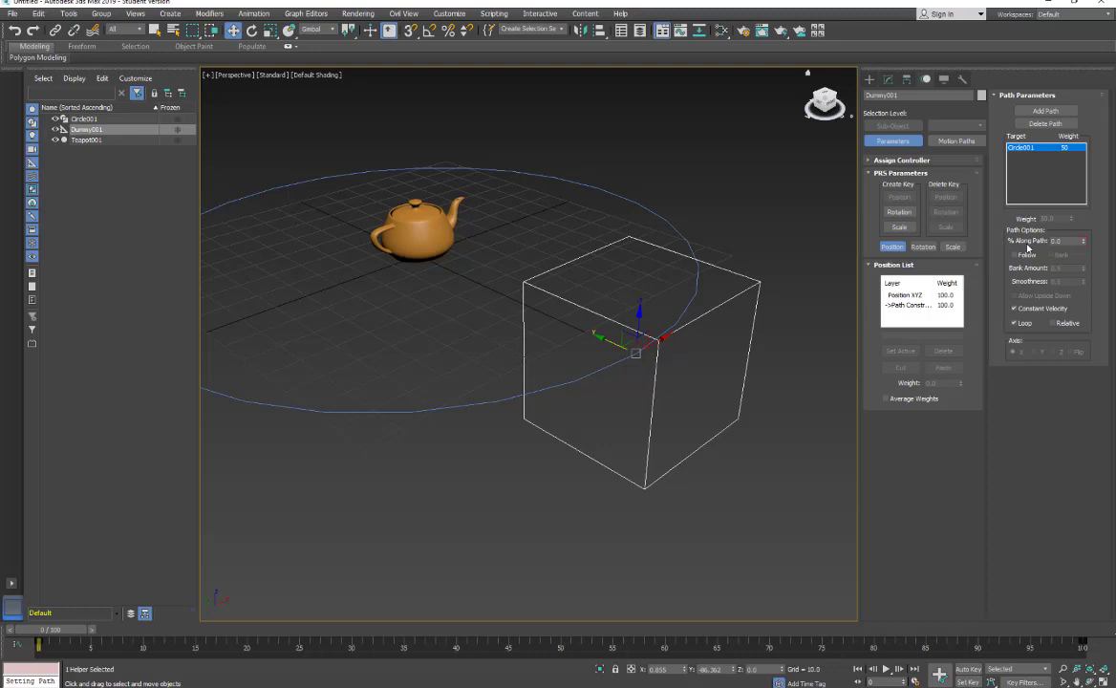
{"action": "left_click_drag", "start_coordinate": [62, 638], "coordinate": [575, 646]}
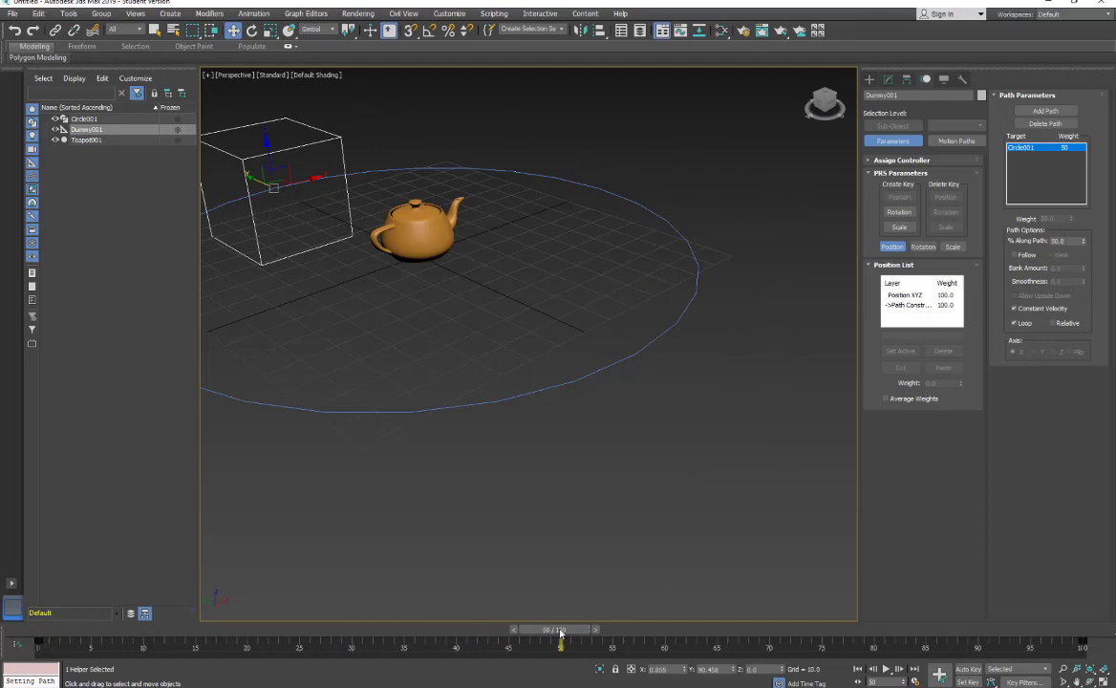
{"action": "left_click_drag", "start_coordinate": [560, 633], "coordinate": [1082, 634]}
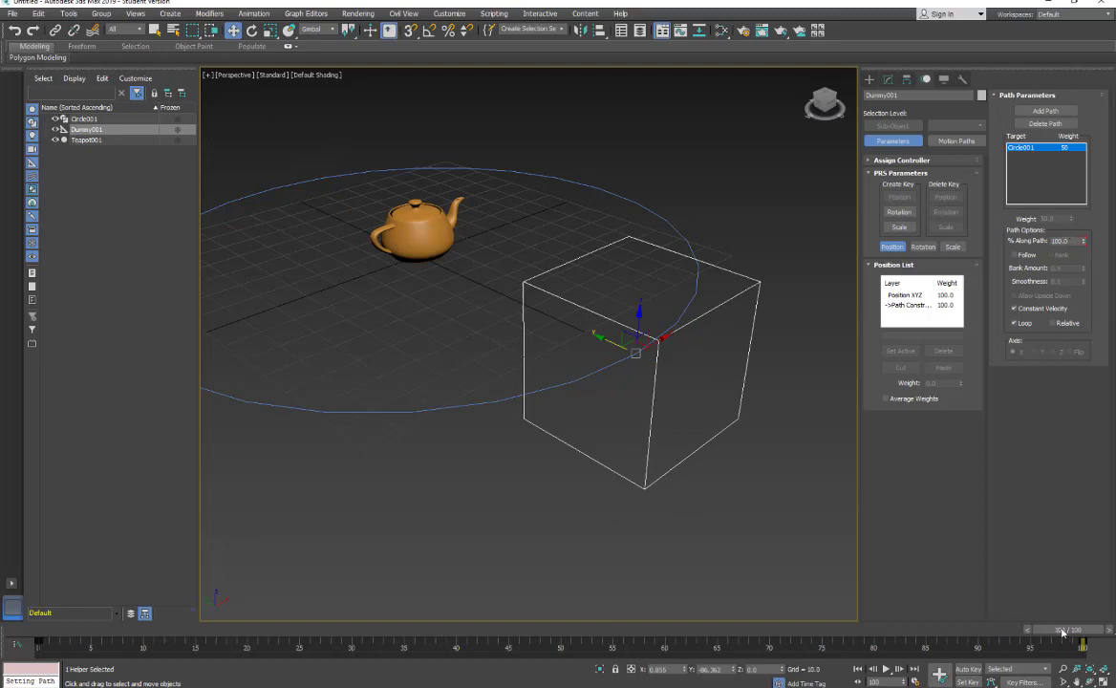
{"action": "left_click_drag", "start_coordinate": [1063, 632], "coordinate": [619, 646]}
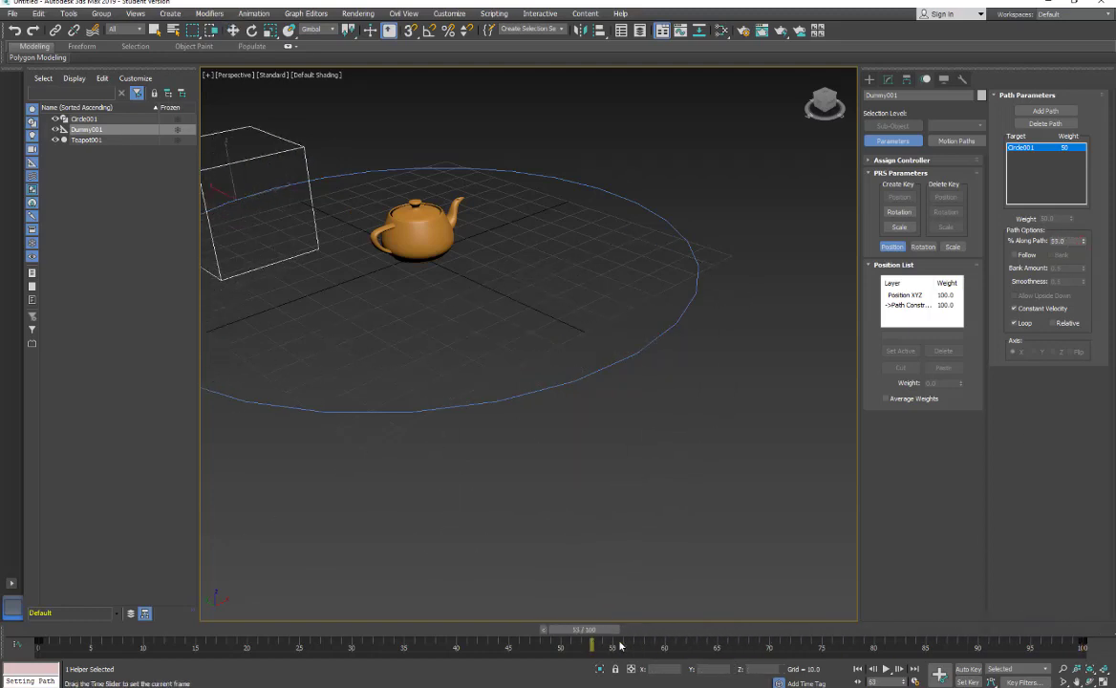
{"action": "key", "text": "w"}
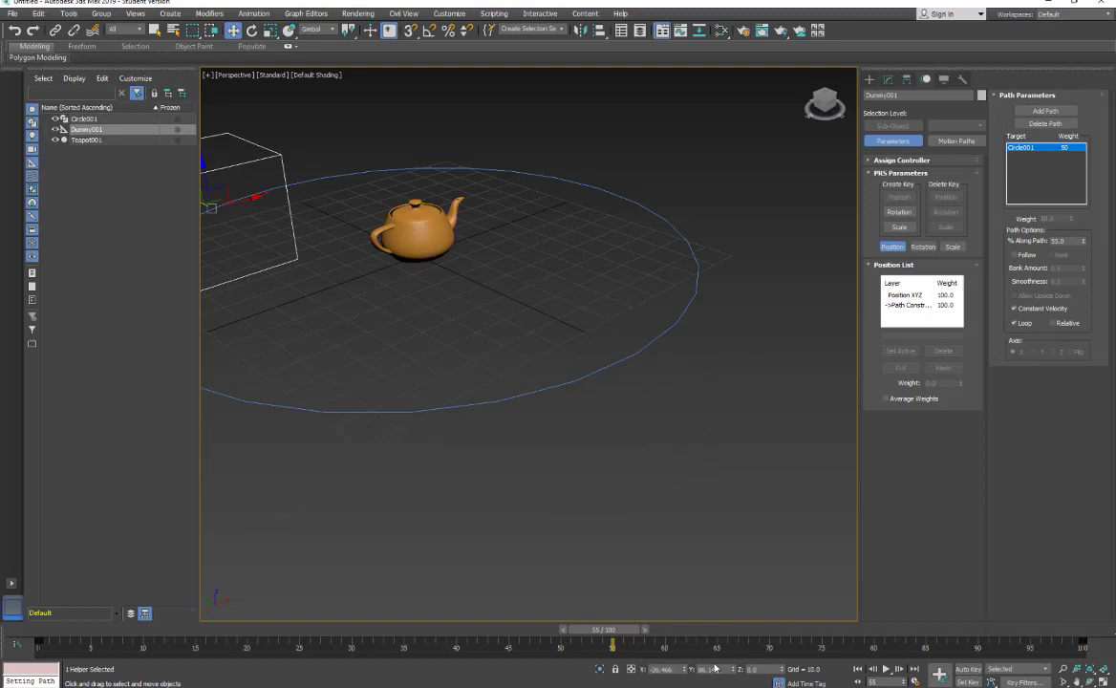
{"action": "left_click_drag", "start_coordinate": [600, 633], "coordinate": [321, 600]}
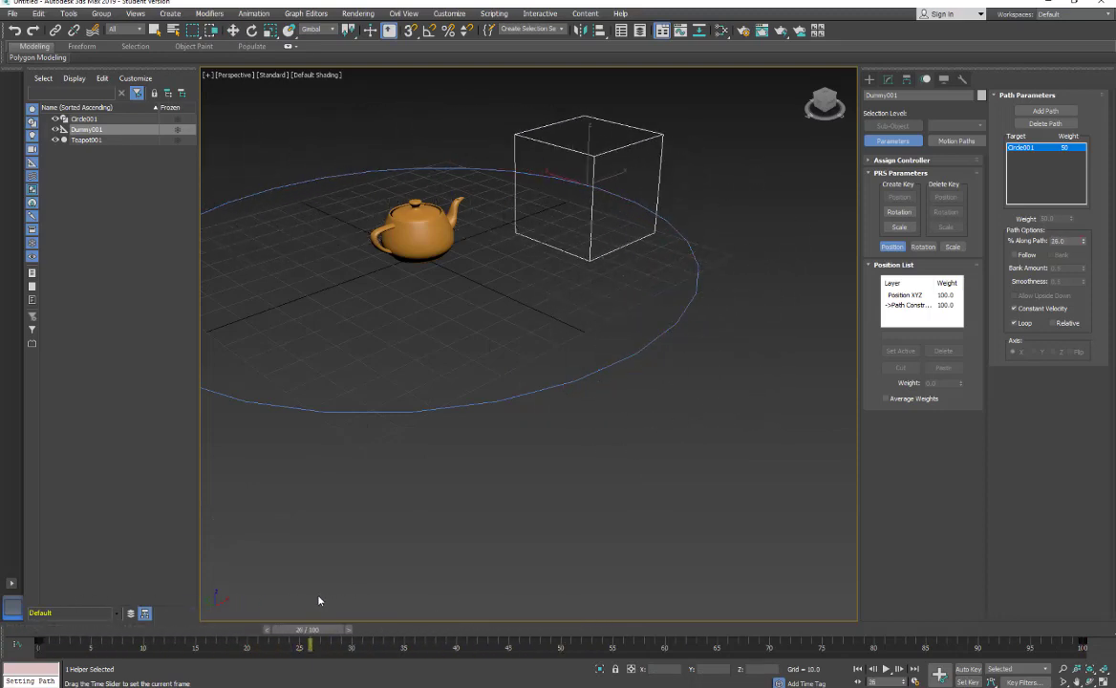
{"action": "key", "text": "w"}
{"action": "middle_click_drag", "start_coordinate": [394, 502], "coordinate": [474, 534]}
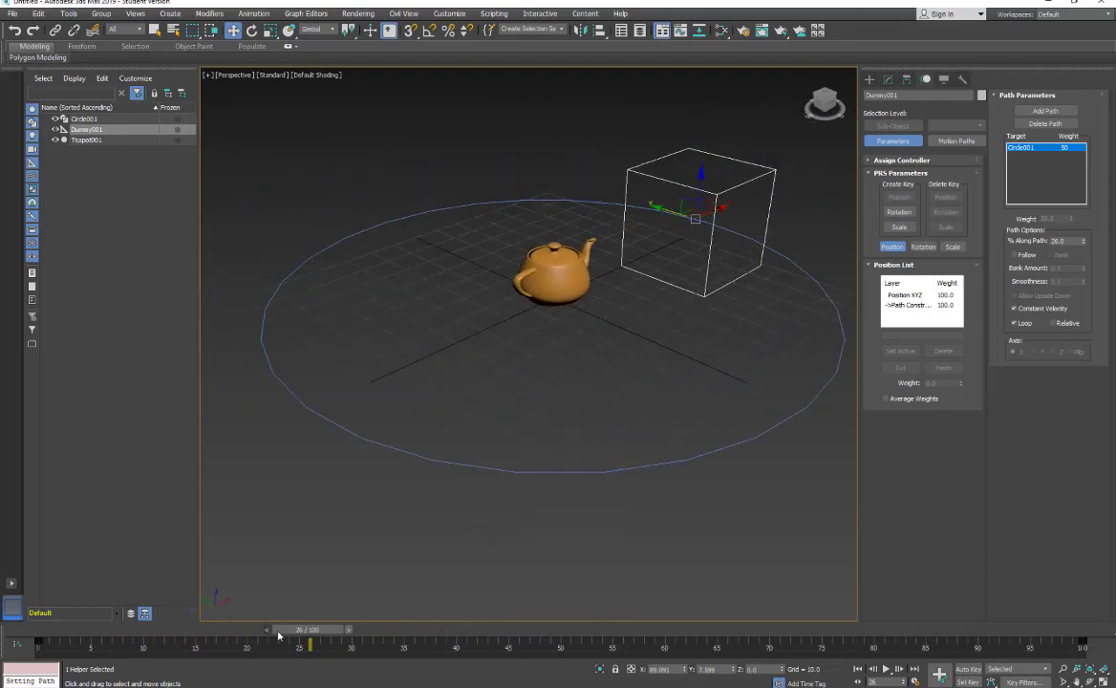
{"action": "left_click_drag", "start_coordinate": [275, 633], "coordinate": [33, 627]}
{"action": "key", "text": "w"}
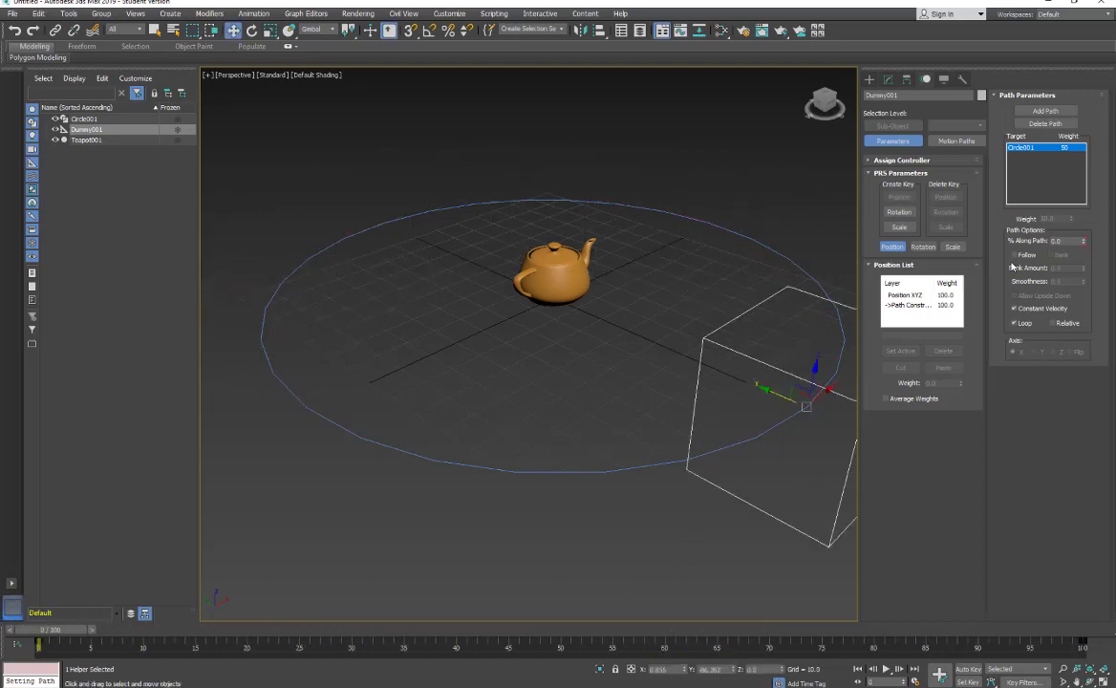
Step: Enable Follow on the dummy's path constraint and scrub the timeline to check its orientation
{"action": "left_click", "coordinate": [1015, 255]}
{"action": "left_click_drag", "start_coordinate": [69, 632], "coordinate": [43, 650]}
{"action": "key", "text": "w"}
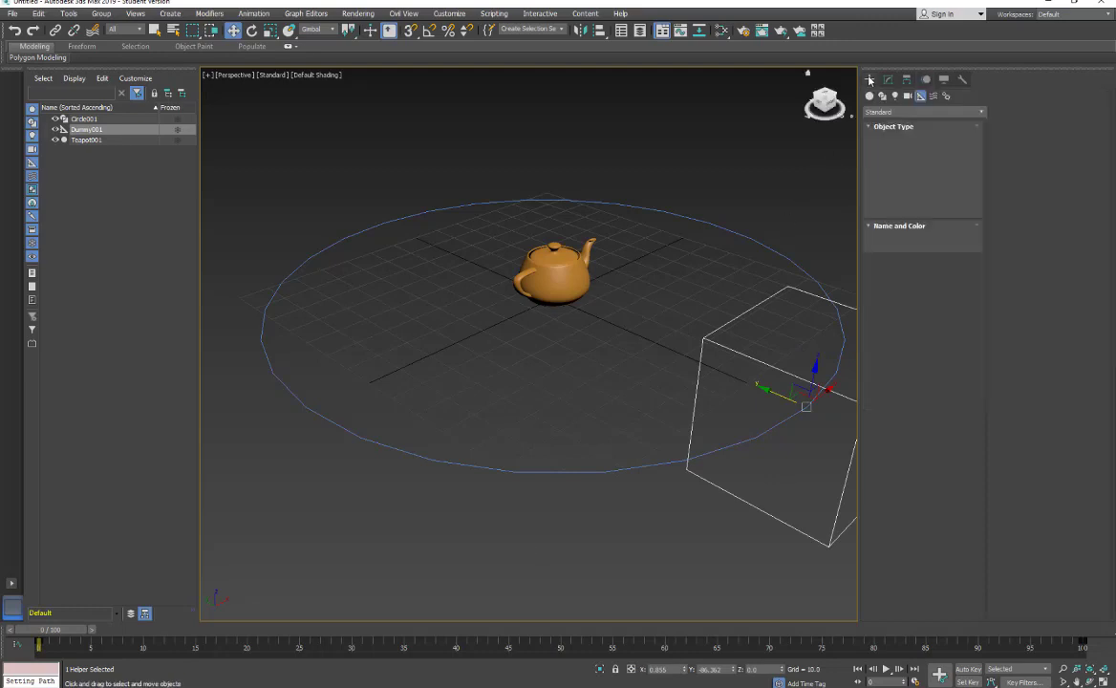
Step: In the Top view, create a Target camera positioned at the dummy and aimed at the teapot
{"action": "left_click", "coordinate": [869, 80]}
{"action": "left_click", "coordinate": [219, 75]}
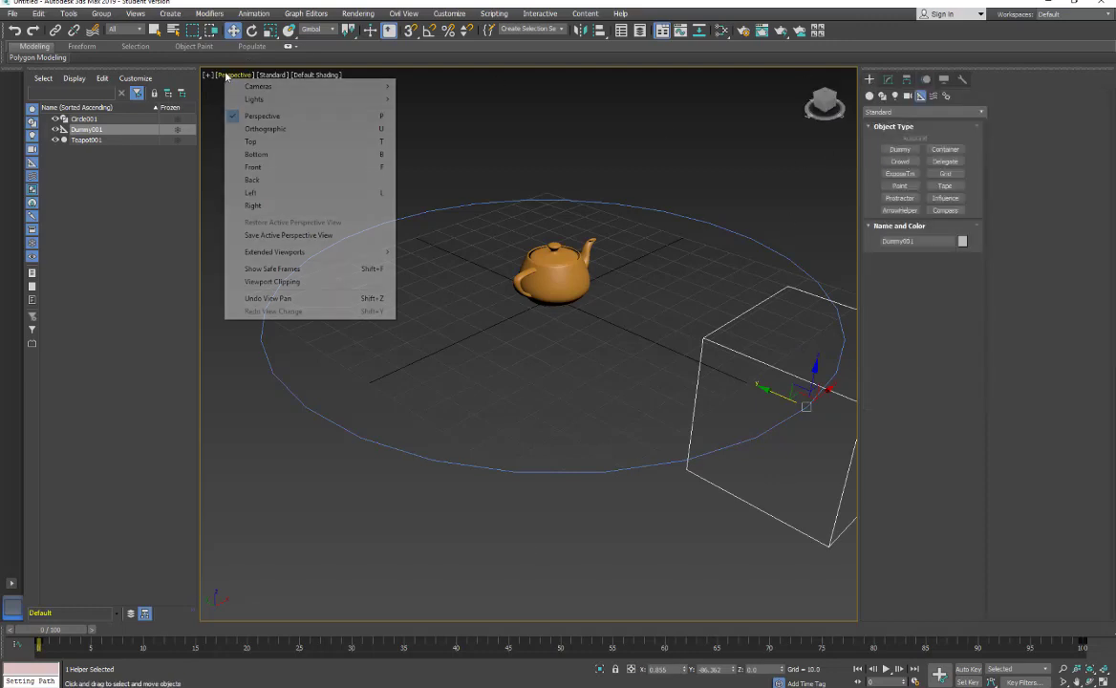
{"action": "left_click", "coordinate": [239, 142]}
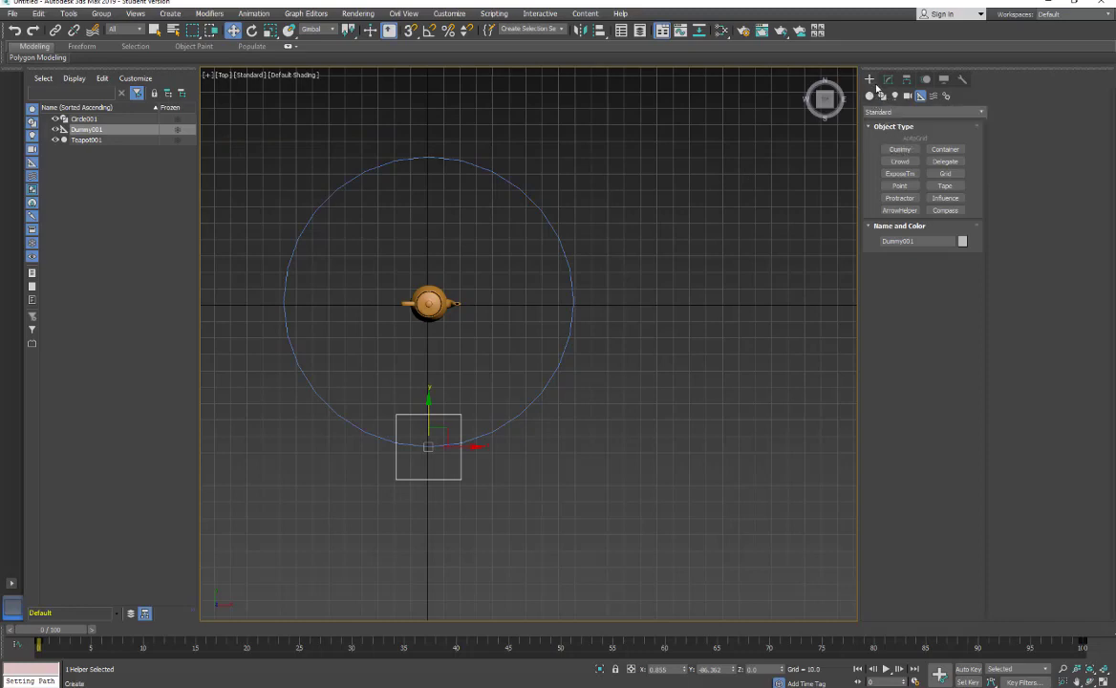
{"action": "left_click", "coordinate": [907, 96]}
{"action": "left_click", "coordinate": [945, 149]}
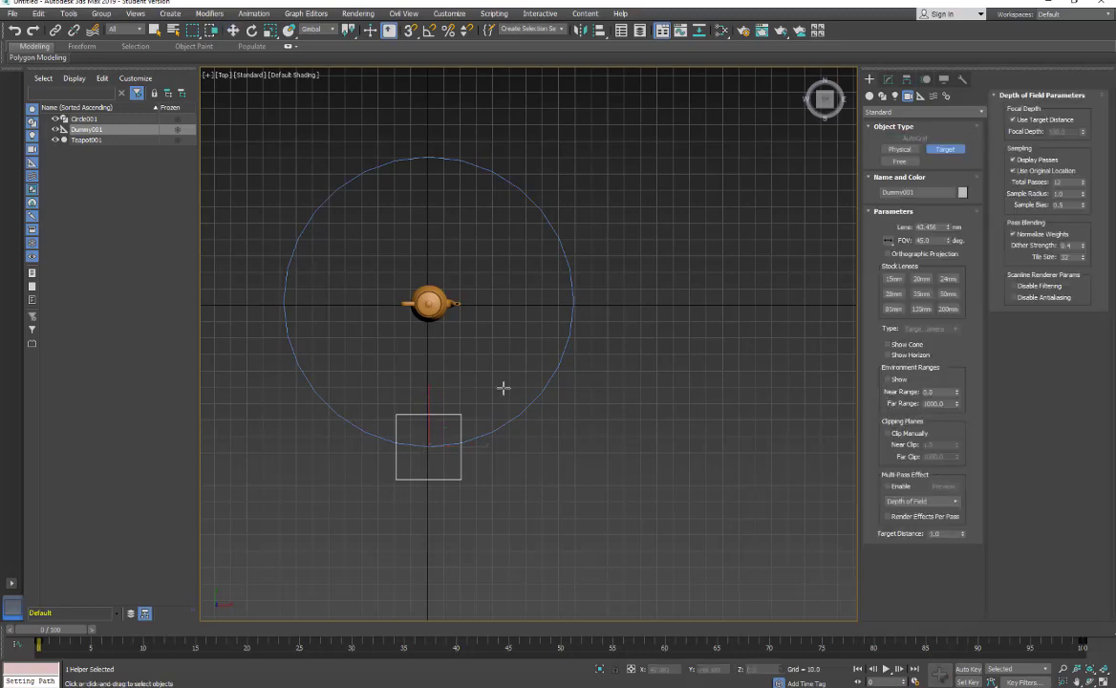
{"action": "left_click_drag", "start_coordinate": [428, 451], "coordinate": [430, 304]}
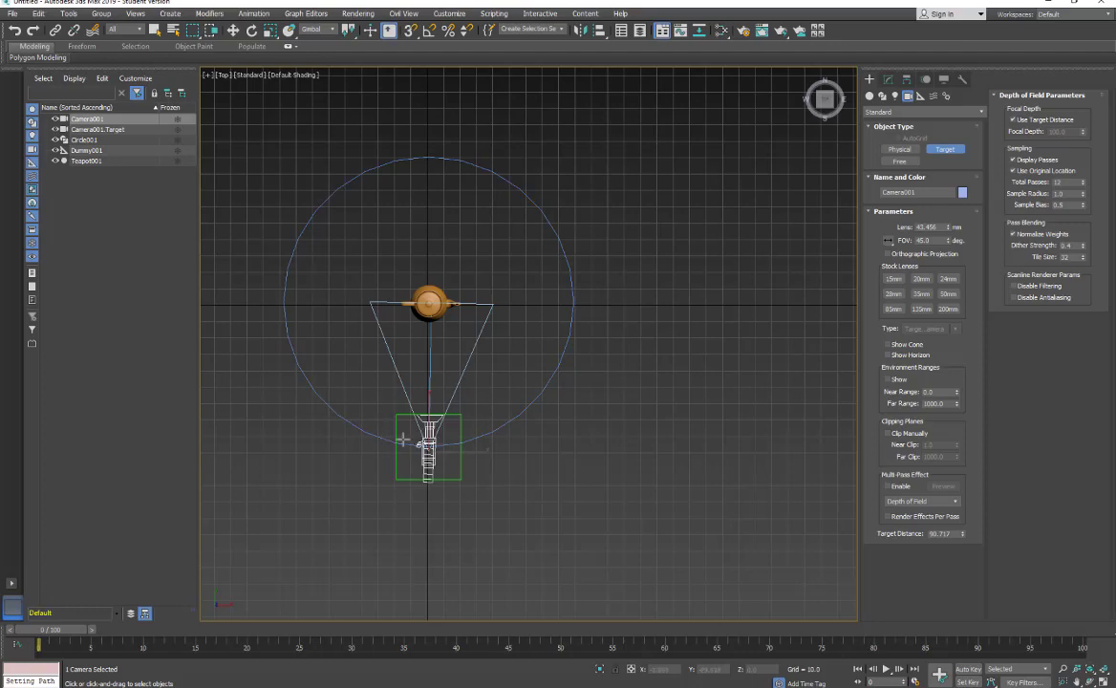
Step: Return to the Perspective view and link the camera to the dummy as its parent
{"action": "left_click", "coordinate": [227, 76]}
{"action": "left_click", "coordinate": [228, 111]}
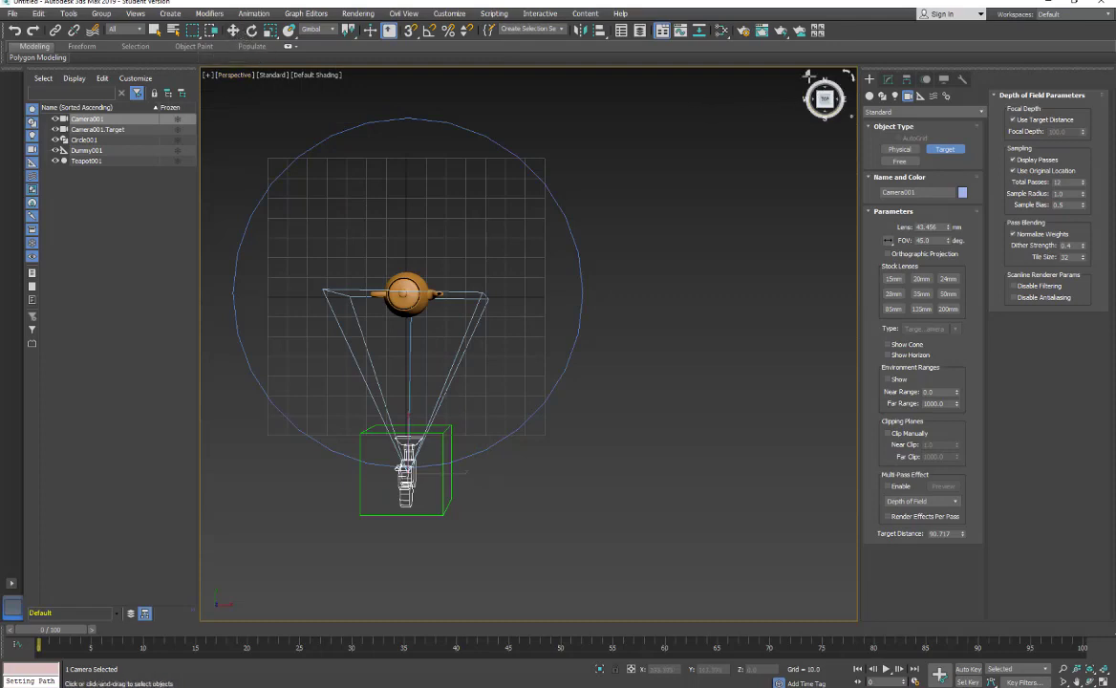
{"action": "left_click_drag", "start_coordinate": [811, 80], "coordinate": [530, 381]}
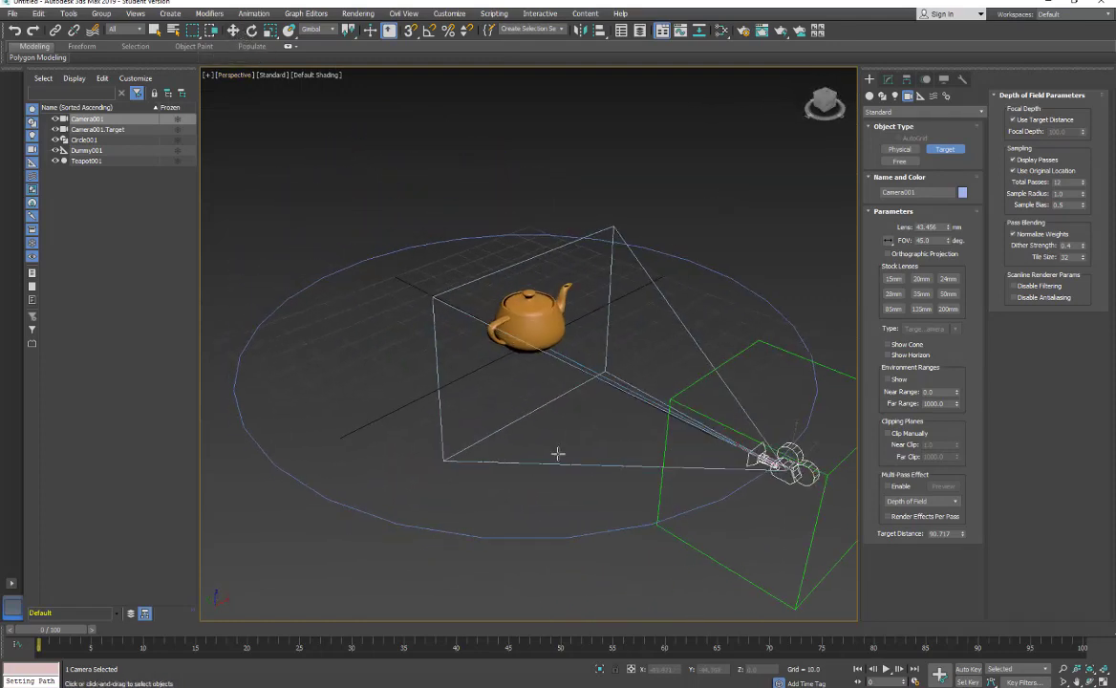
{"action": "middle_click_drag", "start_coordinate": [500, 481], "coordinate": [469, 436]}
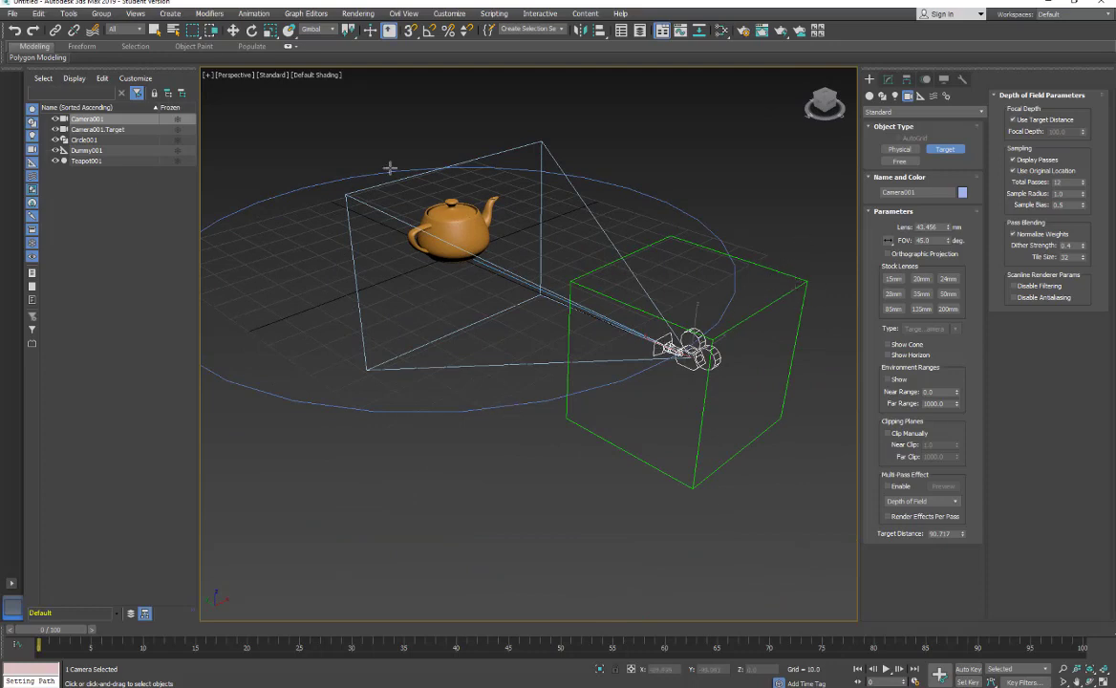
{"action": "left_click", "coordinate": [56, 30]}
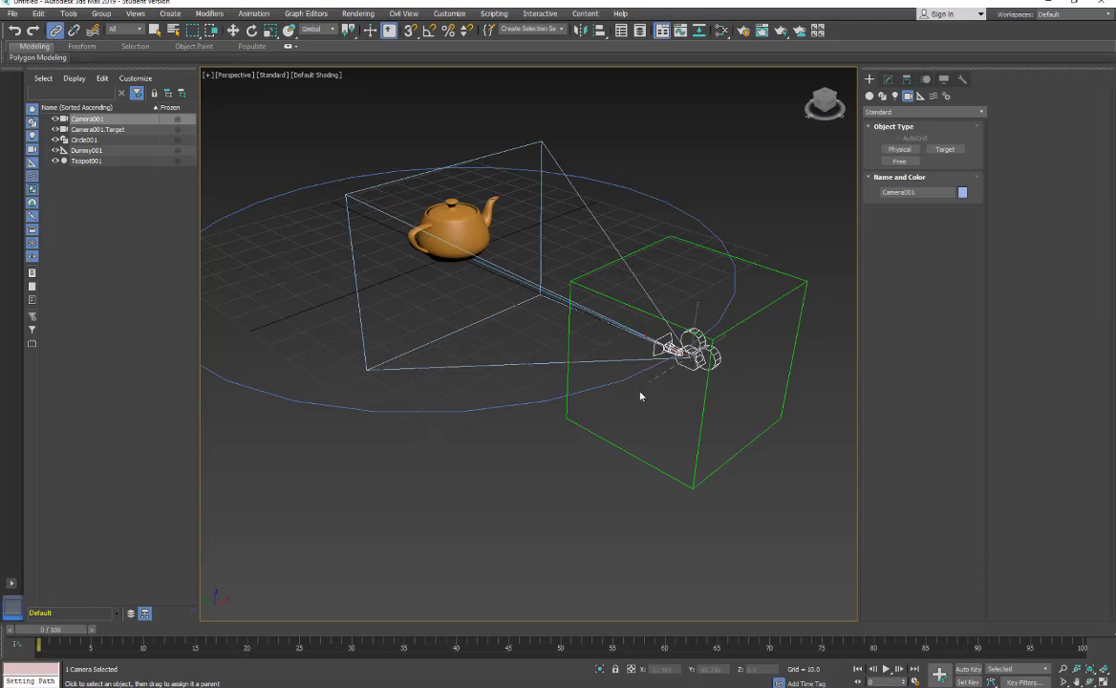
{"action": "left_click_drag", "start_coordinate": [645, 473], "coordinate": [656, 465]}
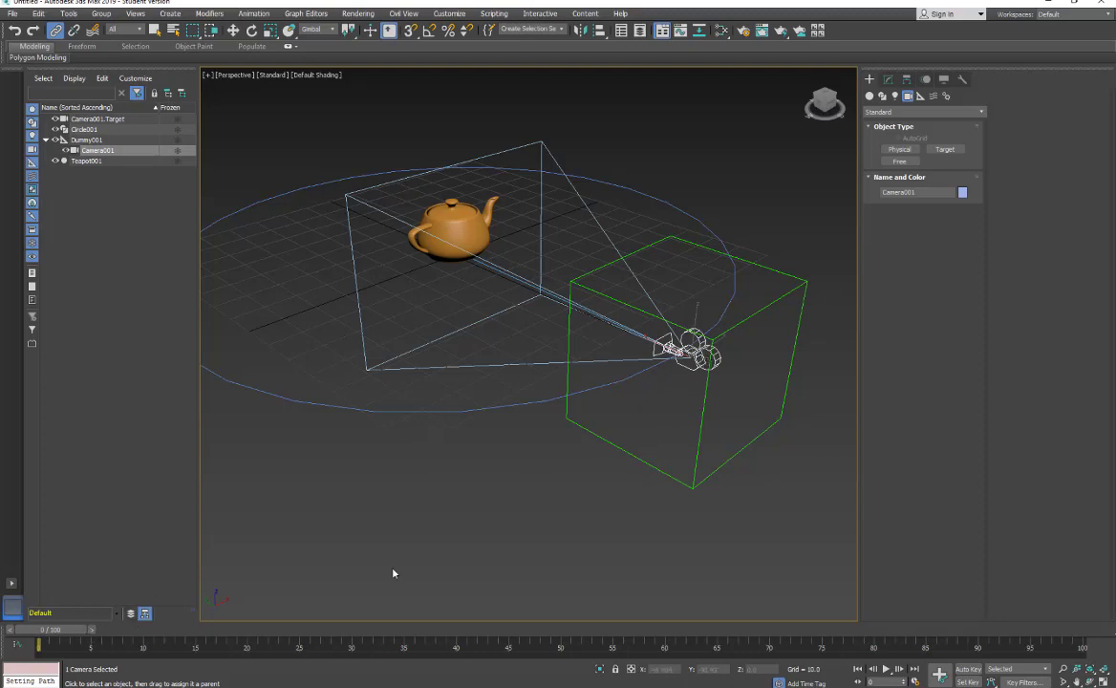
{"action": "left_click", "coordinate": [235, 31]}
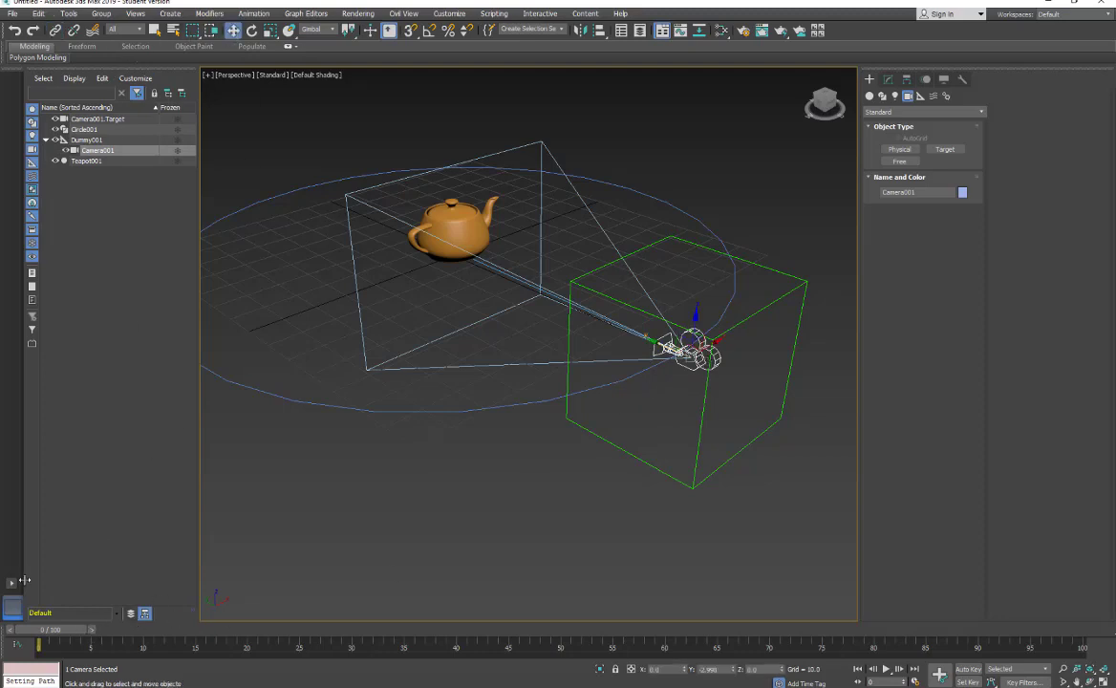
Step: Raise the camera vertically above the dummy to about Z 47 at frame 0
{"action": "mouse_move", "coordinate": [33, 634]}
{"action": "left_mouse_down"}
{"action": "mouse_move", "coordinate": [1013, 642]}
{"action": "mouse_move", "coordinate": [631, 656]}
{"action": "mouse_move", "coordinate": [57, 652]}
{"action": "mouse_move", "coordinate": [347, 662]}
{"action": "mouse_move", "coordinate": [526, 660]}
{"action": "mouse_move", "coordinate": [137, 662]}
{"action": "mouse_move", "coordinate": [38, 647]}
{"action": "left_mouse_up"}
{"action": "key", "text": "w"}
{"action": "left_click_drag", "start_coordinate": [697, 299], "coordinate": [692, 132]}
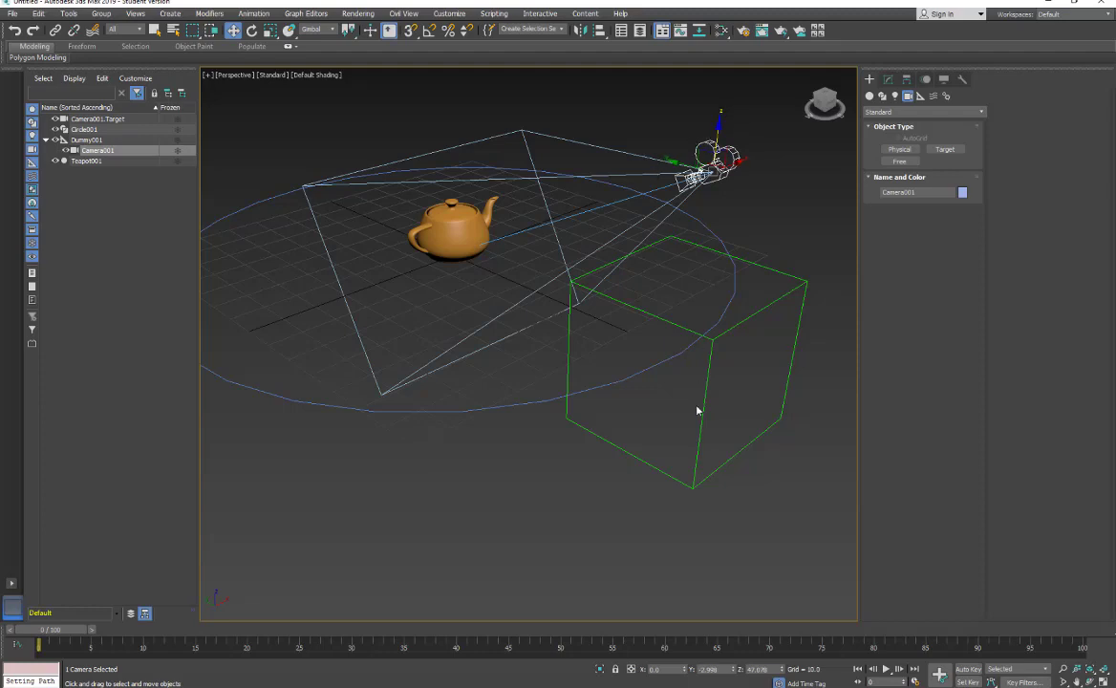
{"action": "middle_click_drag", "start_coordinate": [554, 562], "coordinate": [575, 546], "text": "alt"}
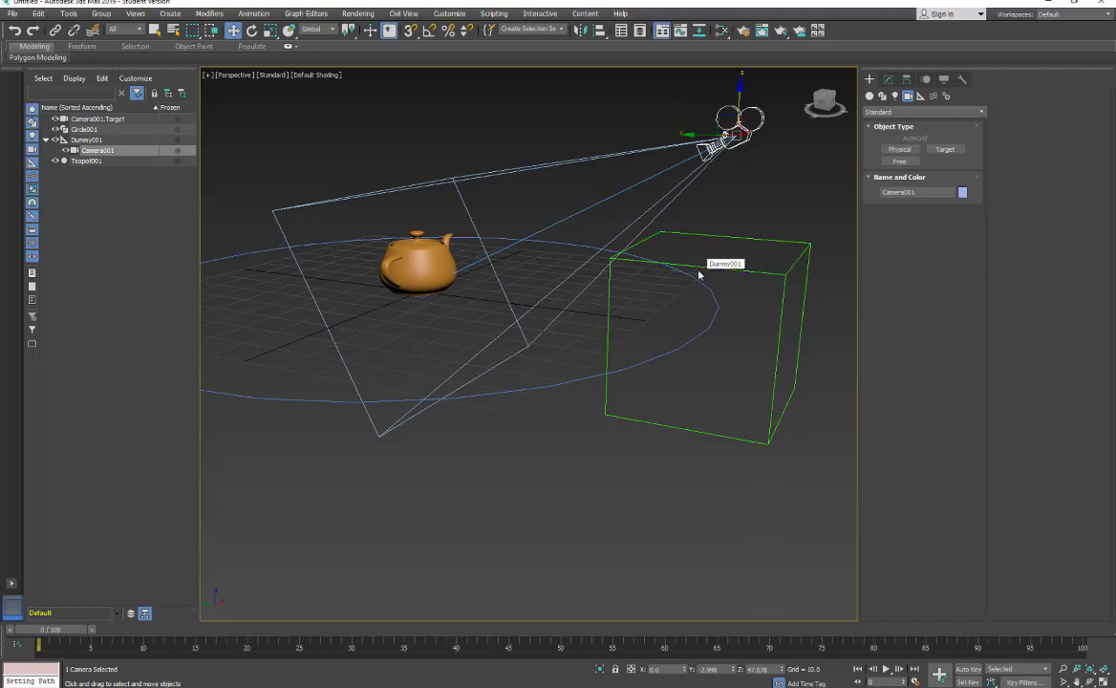
Step: Turn on Set Key and key the camera in its raised position at frame 0 and lowered to about Z 0.6 at frame 20
{"action": "left_click", "coordinate": [966, 681]}
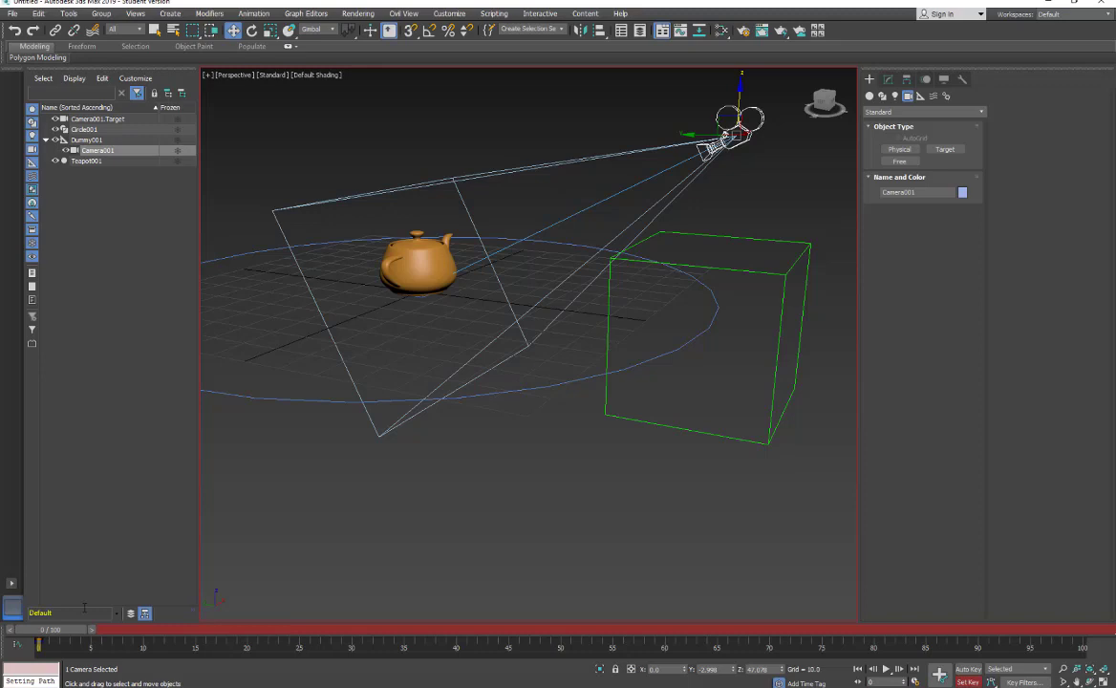
{"action": "left_click_drag", "start_coordinate": [63, 633], "coordinate": [263, 633]}
{"action": "key", "text": "w"}
{"action": "left_click_drag", "start_coordinate": [614, 78], "coordinate": [612, 243]}
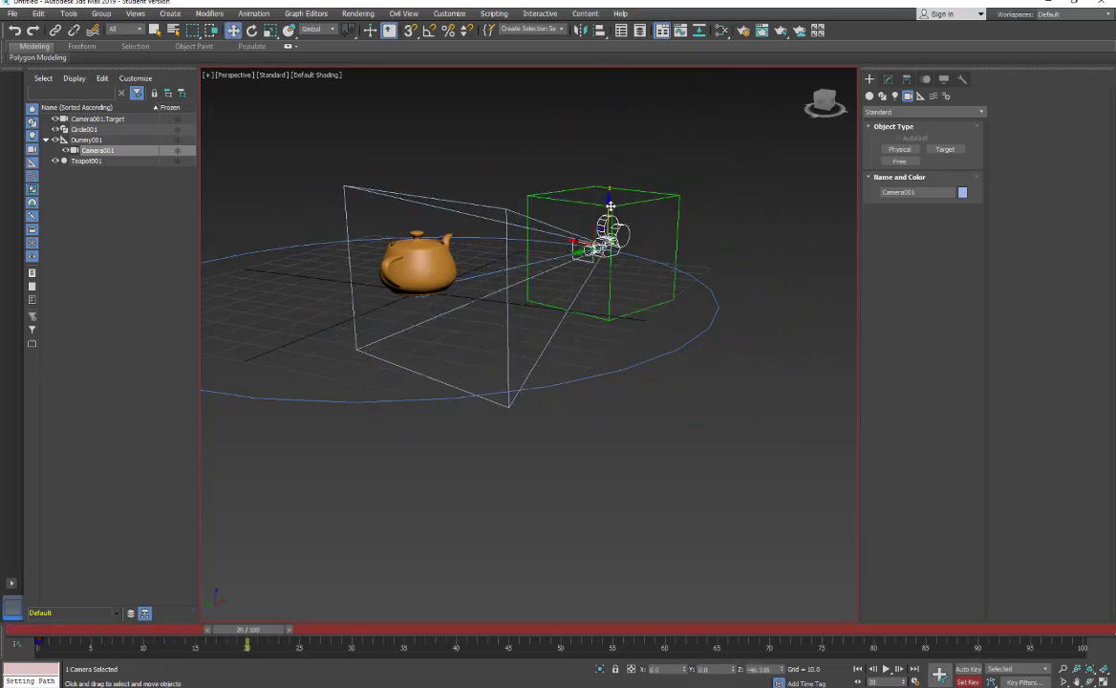
{"action": "left_click", "coordinate": [940, 674]}
Step: At frame 55, move the camera out of the dummy toward the teapot and set a key
{"action": "left_click_drag", "start_coordinate": [246, 633], "coordinate": [607, 650]}
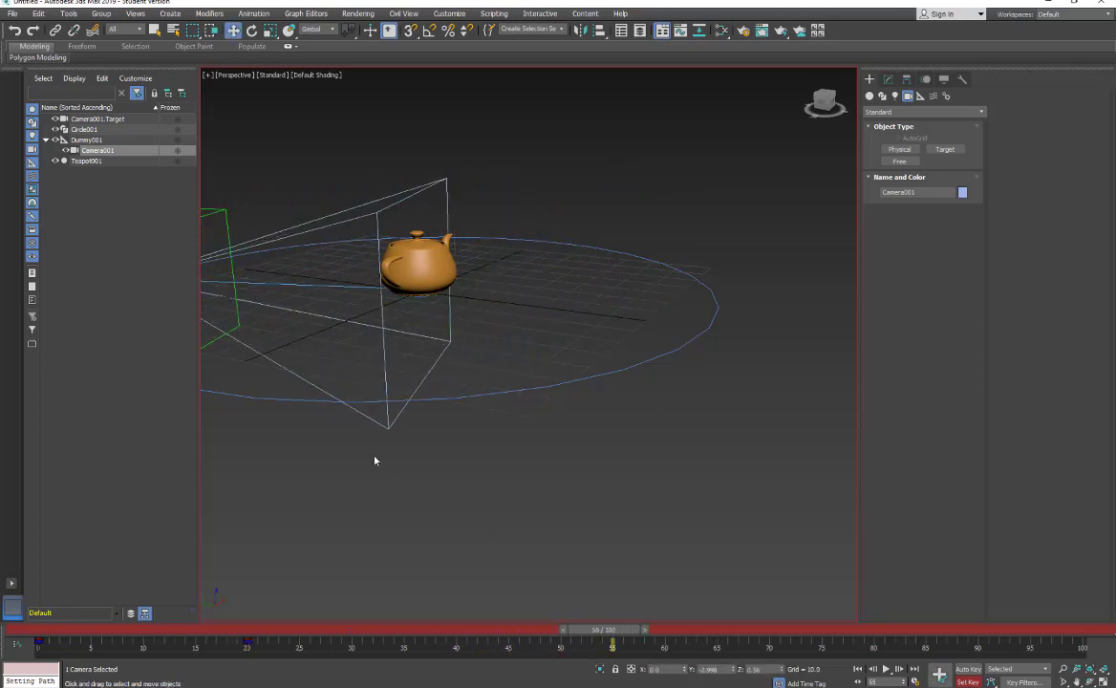
{"action": "middle_click_drag", "start_coordinate": [375, 460], "coordinate": [517, 449], "text": "alt"}
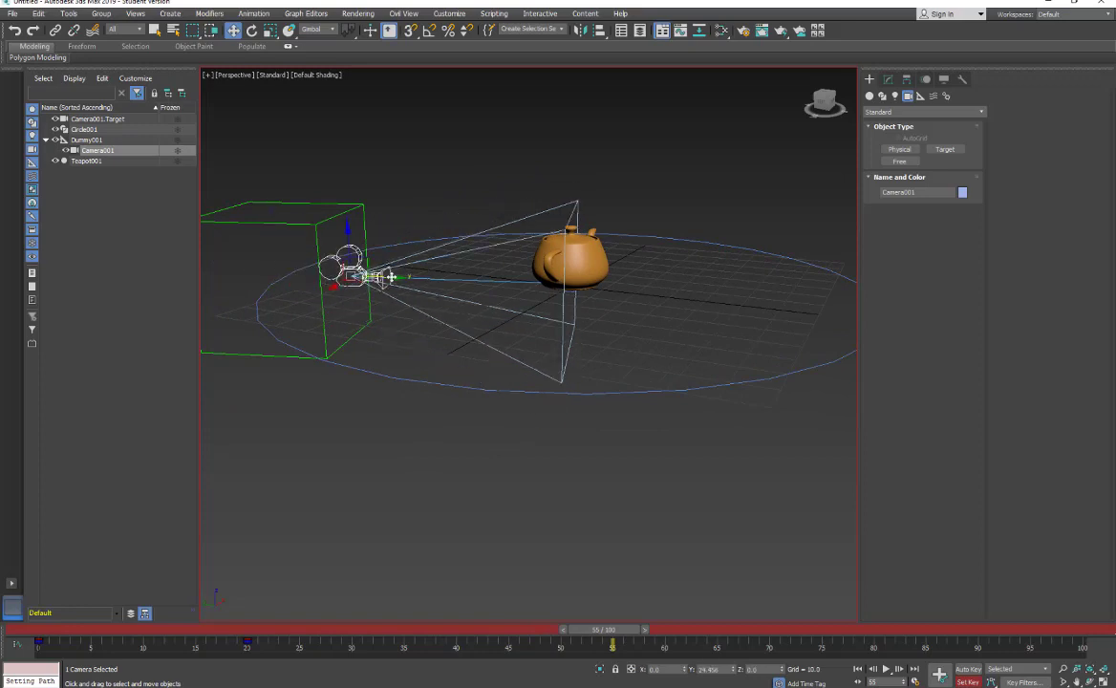
{"action": "left_click_drag", "start_coordinate": [391, 277], "coordinate": [399, 370]}
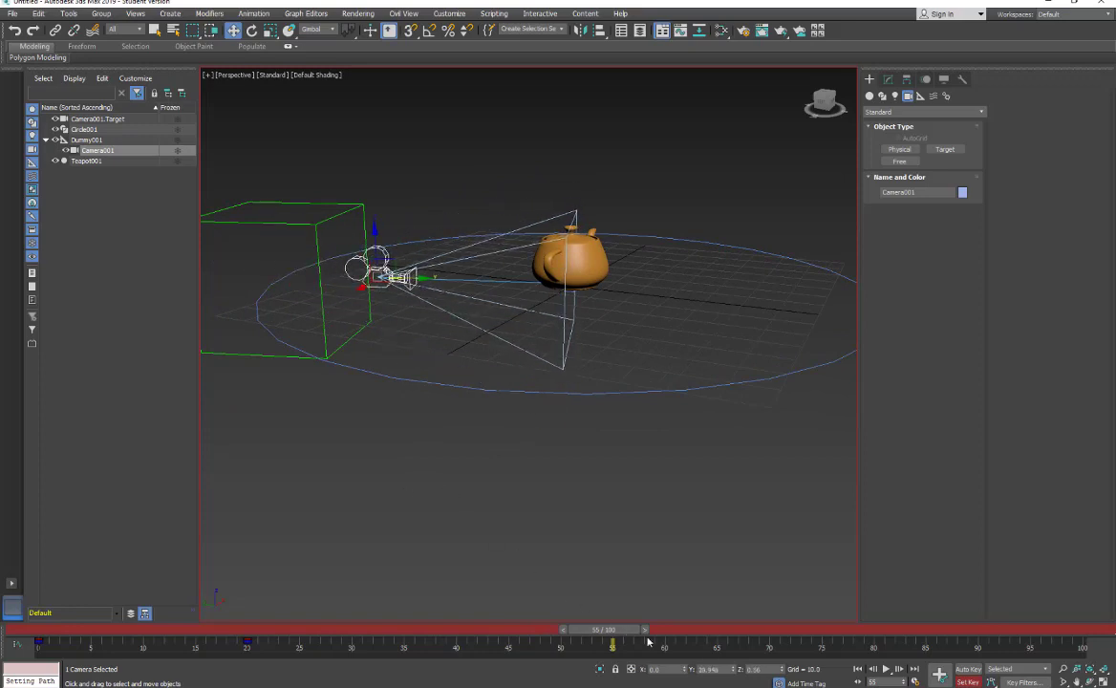
Step: At frame 100, move the camera back inside the dummy to about Y -1.1, key it, and shift that key to frame 90
{"action": "left_click_drag", "start_coordinate": [616, 634], "coordinate": [1081, 635]}
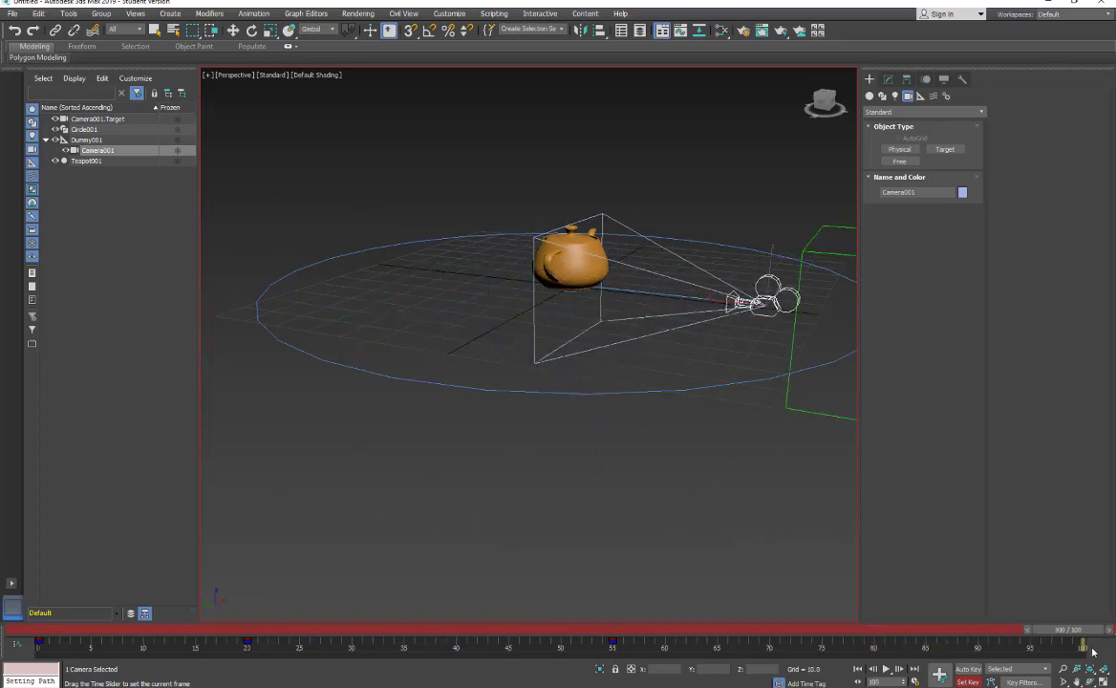
{"action": "key", "text": "w"}
{"action": "middle_click_drag", "start_coordinate": [710, 521], "coordinate": [477, 470]}
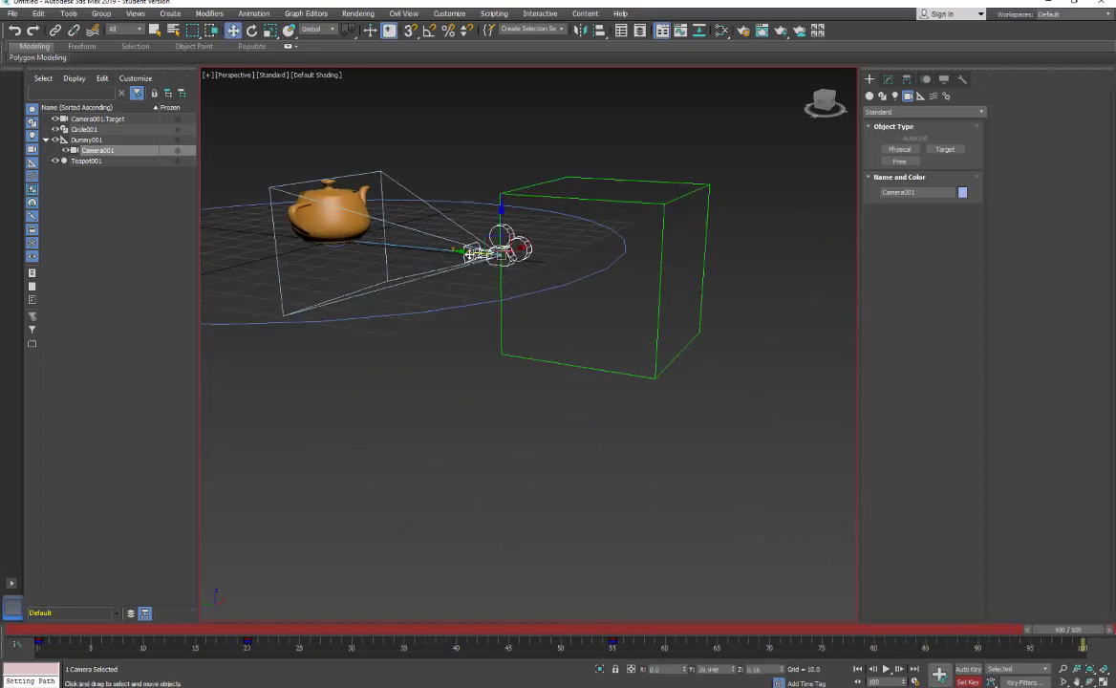
{"action": "left_click_drag", "start_coordinate": [470, 254], "coordinate": [583, 264]}
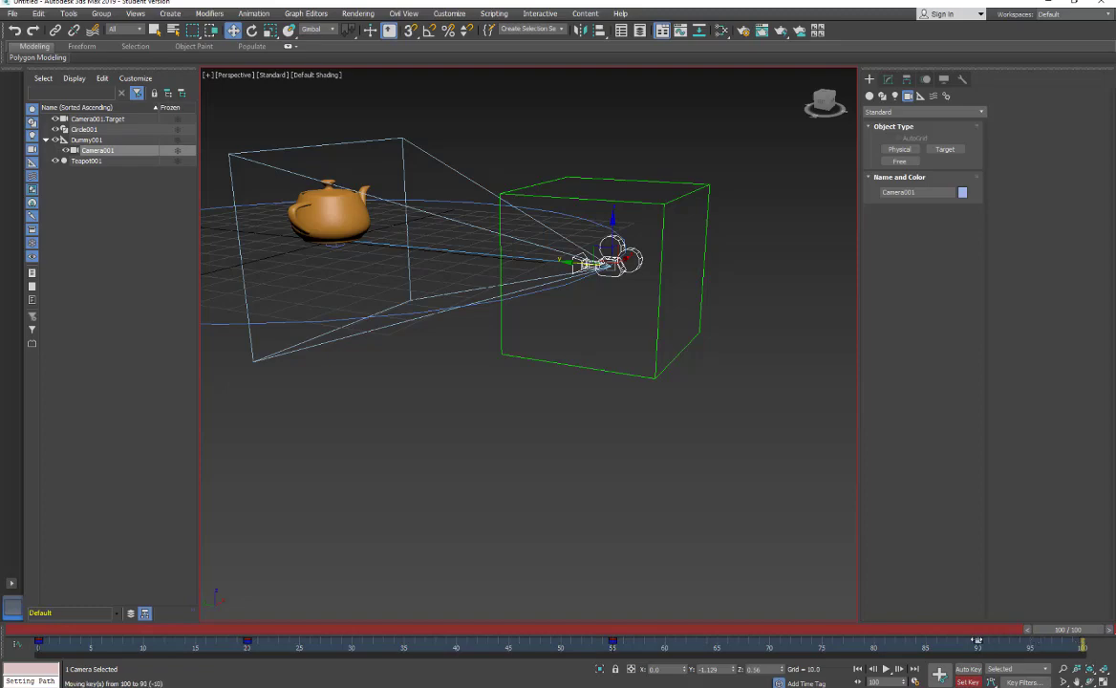
{"action": "mouse_move", "coordinate": [1038, 634]}
{"action": "left_mouse_down"}
{"action": "mouse_move", "coordinate": [57, 631]}
{"action": "mouse_move", "coordinate": [779, 614]}
{"action": "mouse_move", "coordinate": [990, 601]}
{"action": "mouse_move", "coordinate": [1080, 578]}
{"action": "mouse_move", "coordinate": [927, 612]}
{"action": "mouse_move", "coordinate": [1052, 602]}
{"action": "mouse_move", "coordinate": [960, 621]}
{"action": "mouse_move", "coordinate": [1055, 630]}
{"action": "left_mouse_up"}
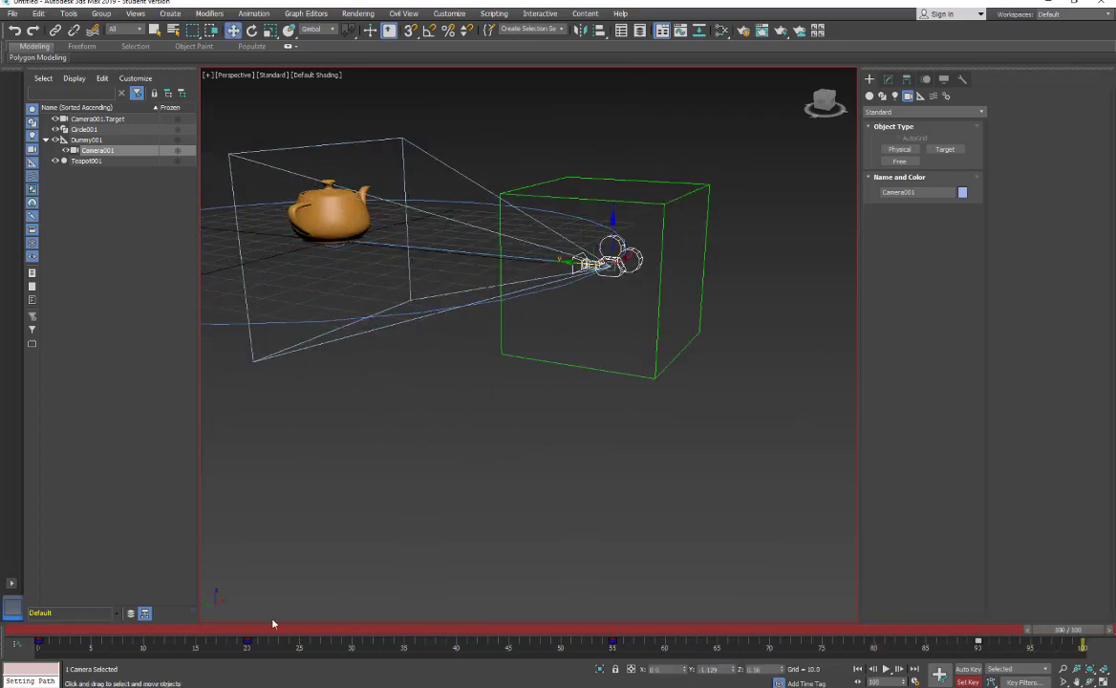
Step: Copy the camera's frame 0 key to frame 100 and return the timeline to frame 0
{"action": "key", "text": "ctrl+z"}
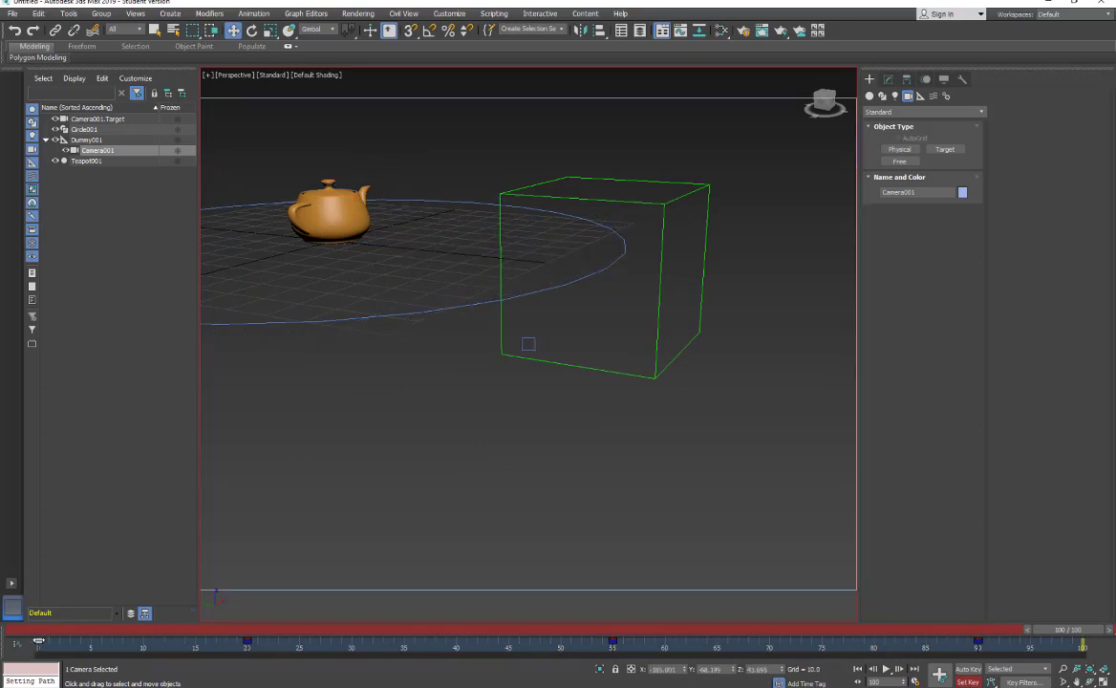
{"action": "key", "text": "ctrl+z"}
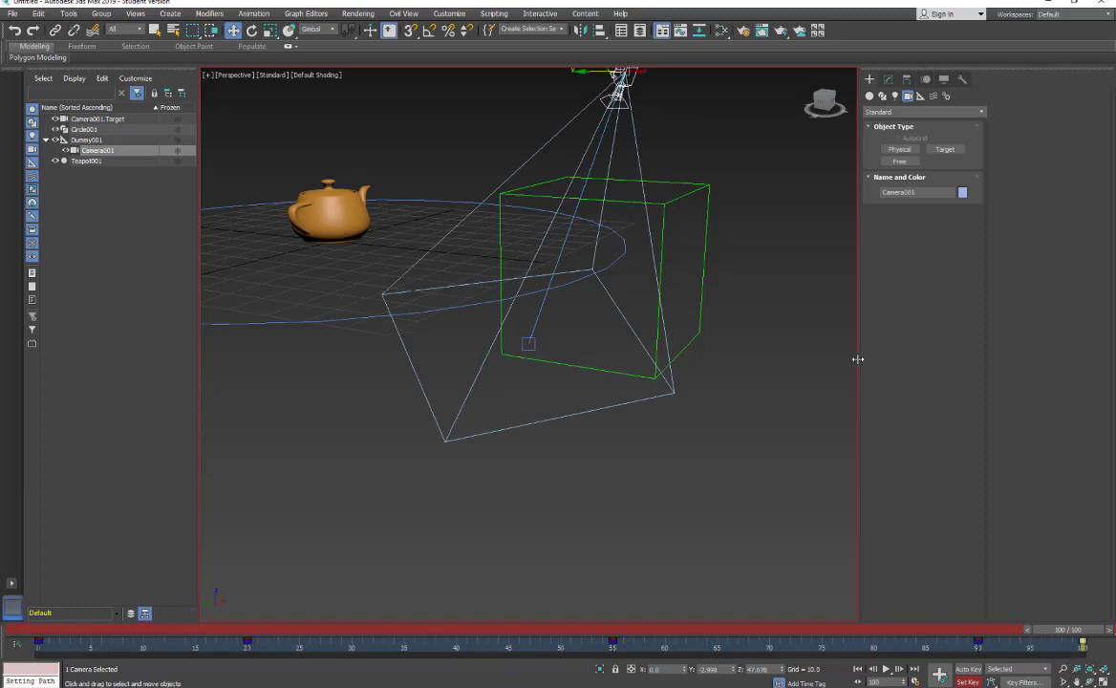
{"action": "left_click_drag", "start_coordinate": [1026, 623], "coordinate": [198, 621]}
{"action": "key", "text": "Home"}
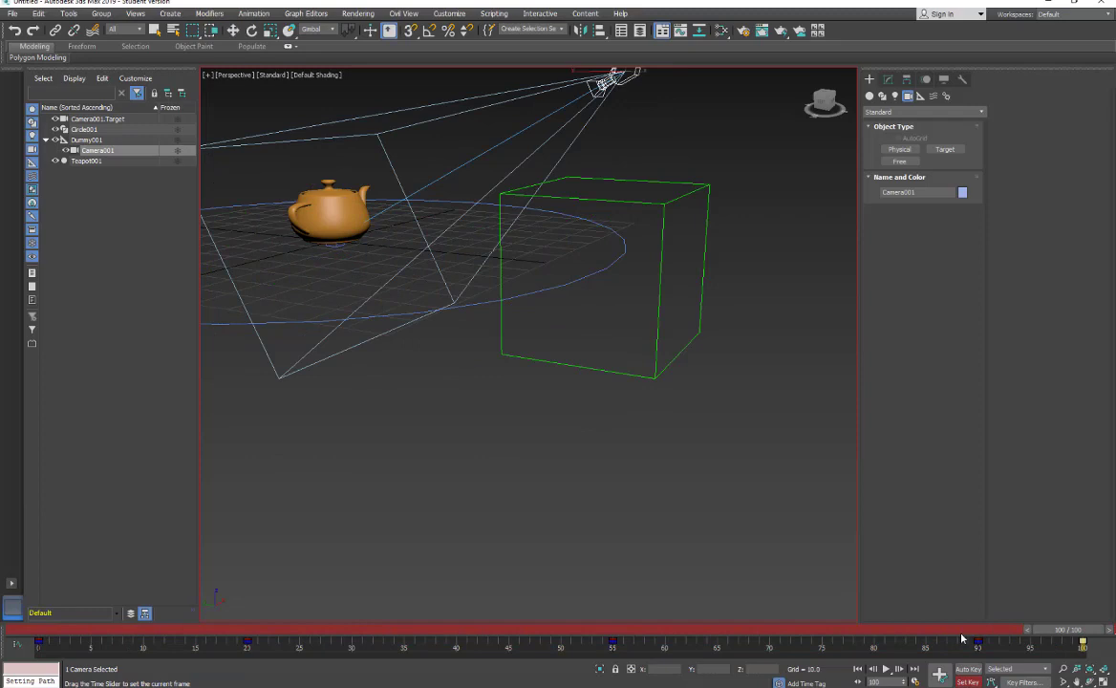
{"action": "key", "text": "w"}
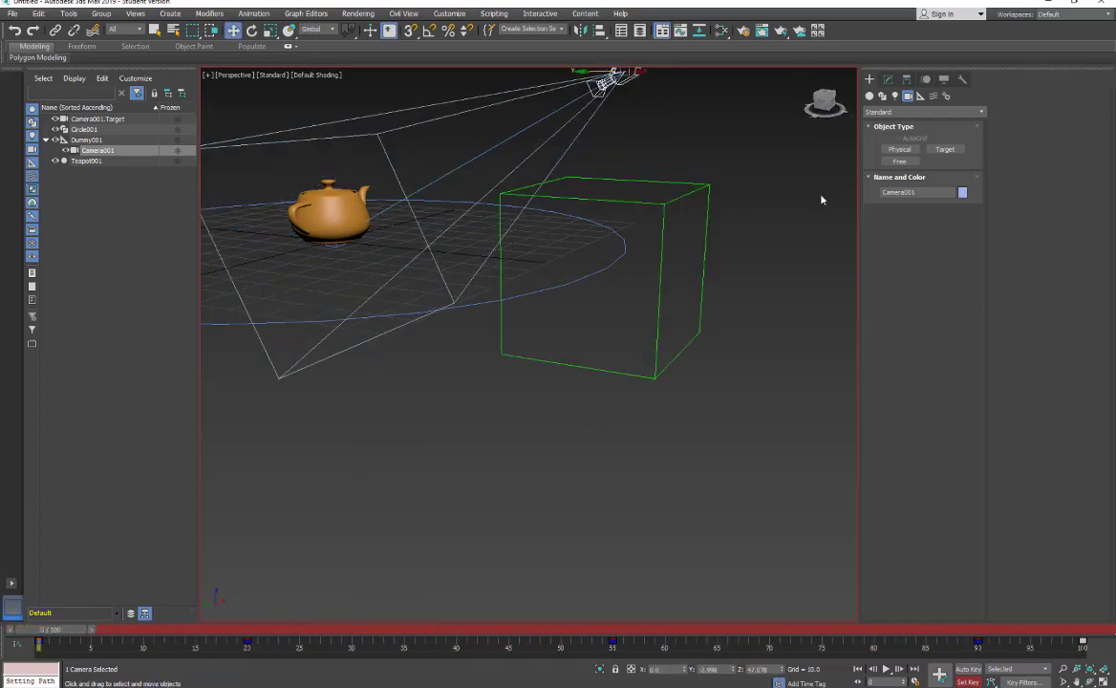